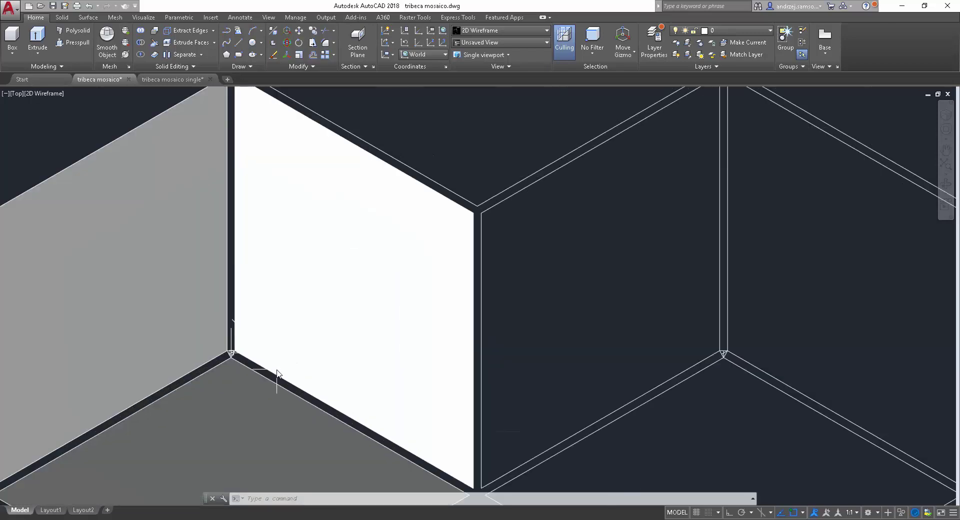
Measure across the lower-left cube between two hexagon corners with DIST, reading 92.5062.
scroll(285, 349, "down", 2)
scroll(311, 294, "down", 2)
scroll(311, 293, "down", 2)
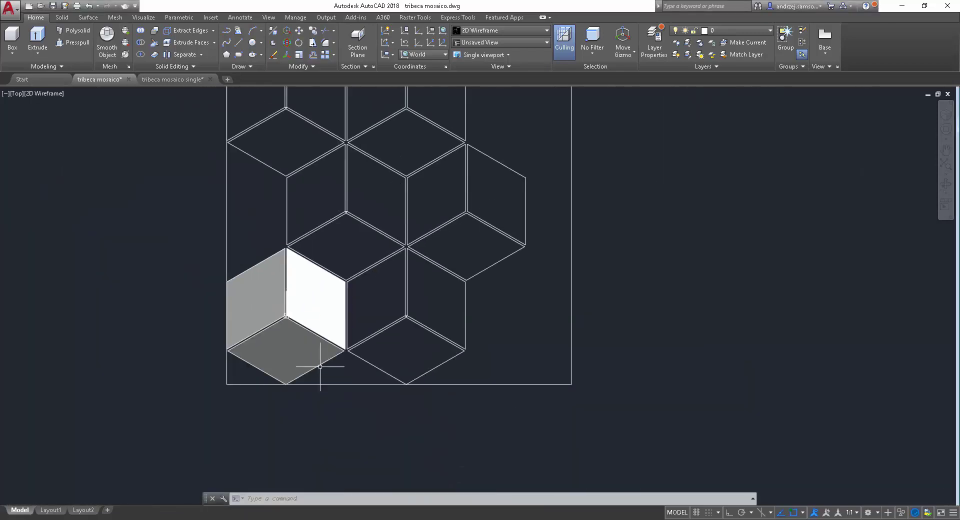
mouse_move(322, 302)
middle_mouse_down()
mouse_move(320, 350)
mouse_move(379, 220)
middle_mouse_up()
scroll(328, 353, "down", 2)
scroll(328, 351, "up", 5)
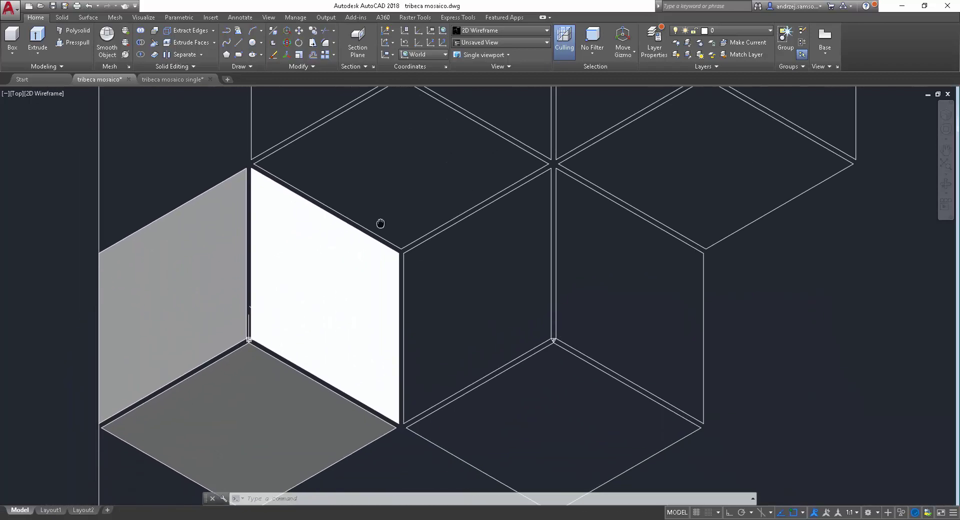
scroll(227, 325, "up", 2)
scroll(291, 311, "up", 2)
type("dist")
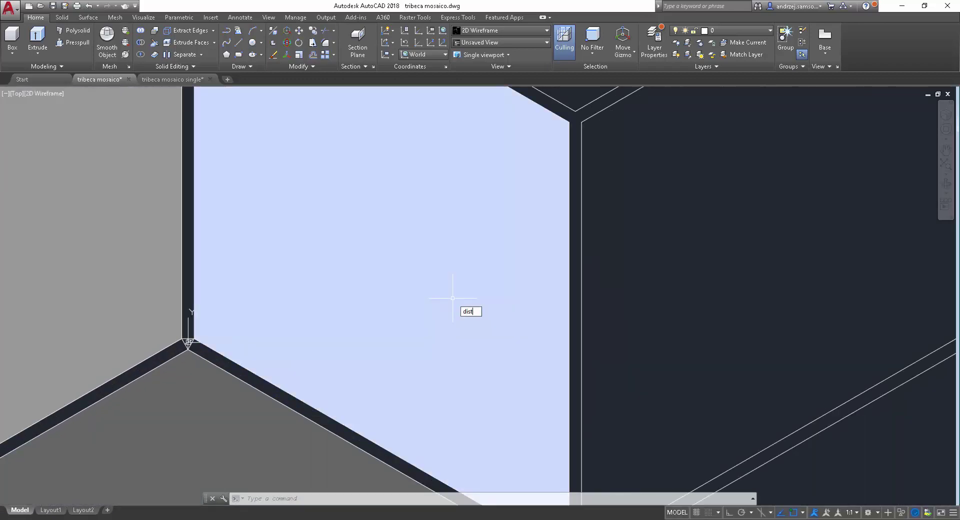
key("Return")
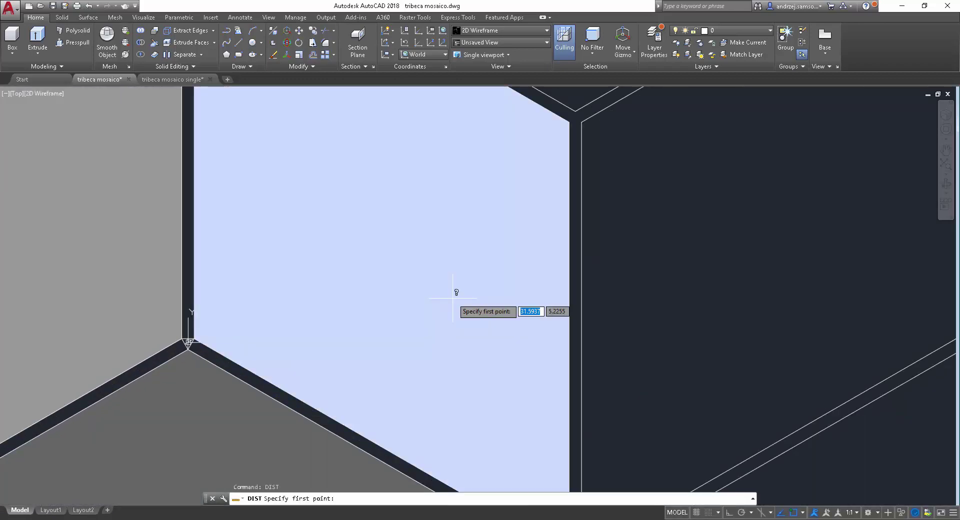
scroll(189, 342, "up", 4)
scroll(175, 336, "up", 6)
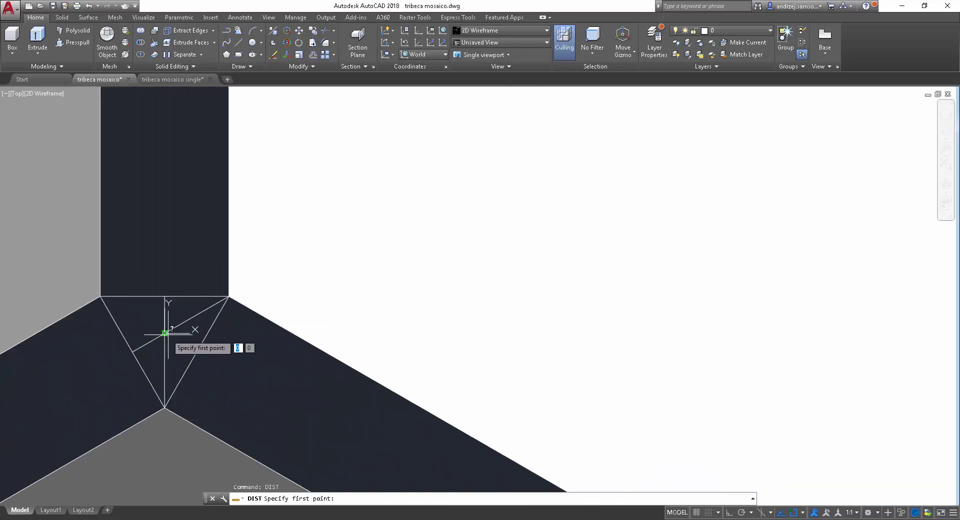
left_click(164, 332)
scroll(165, 332, "down", 5)
scroll(670, 342, "up", 5)
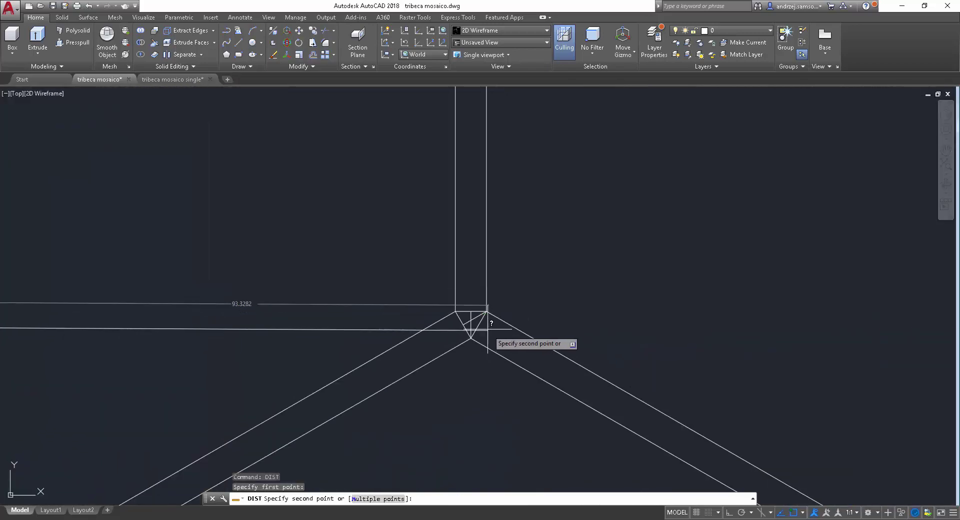
left_click(471, 320)
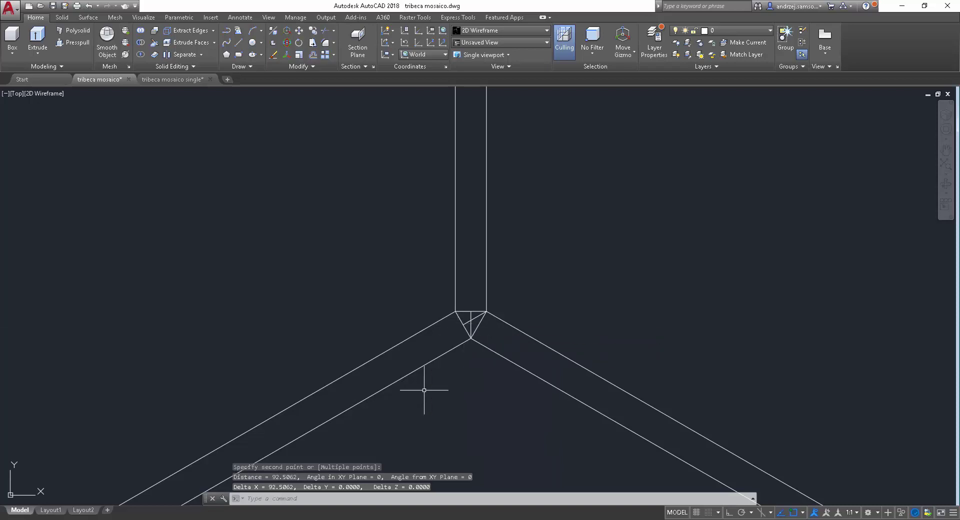
key("F2")
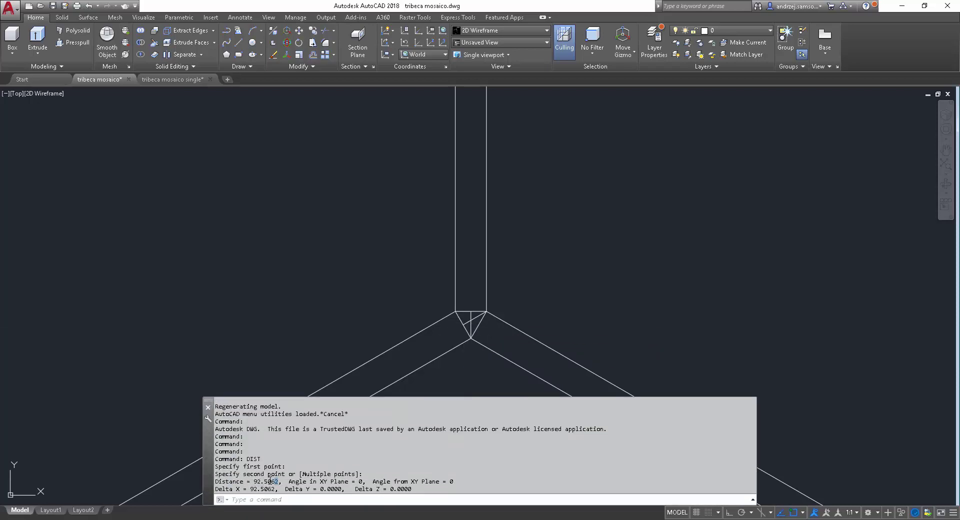
Repeat DIST from the rhombus vertex to the hexagon junction, measuring 92.5062 at 60°.
left_click(321, 257)
scroll(229, 210, "down", 5)
scroll(368, 278, "down", 2)
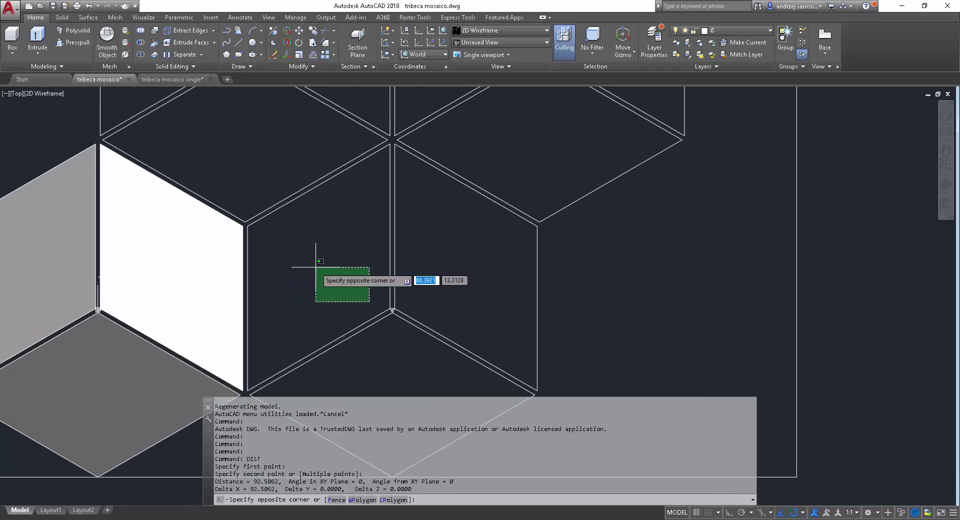
scroll(284, 233, "down", 2)
key("Escape")
scroll(208, 265, "up", 4)
right_click(379, 153)
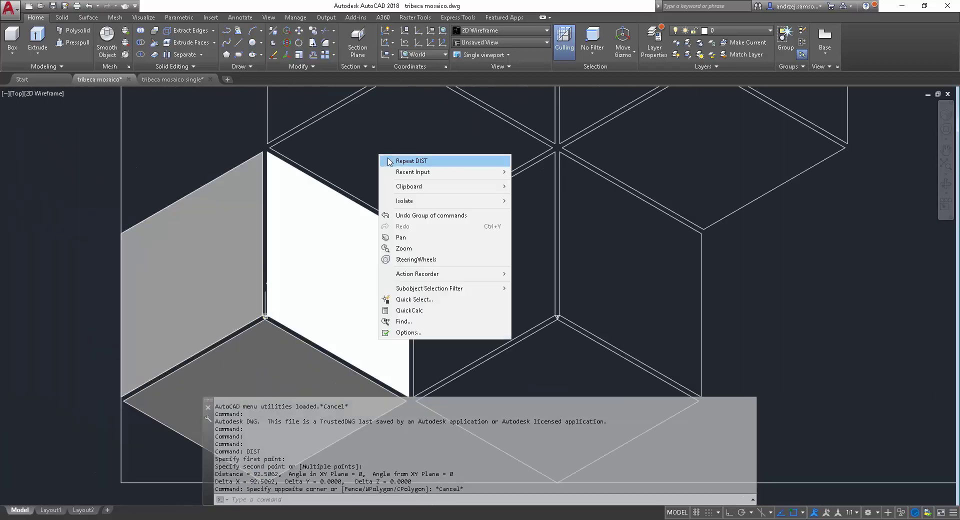
left_click(395, 159)
scroll(253, 304, "up", 5)
scroll(253, 300, "up", 2)
left_click(253, 299)
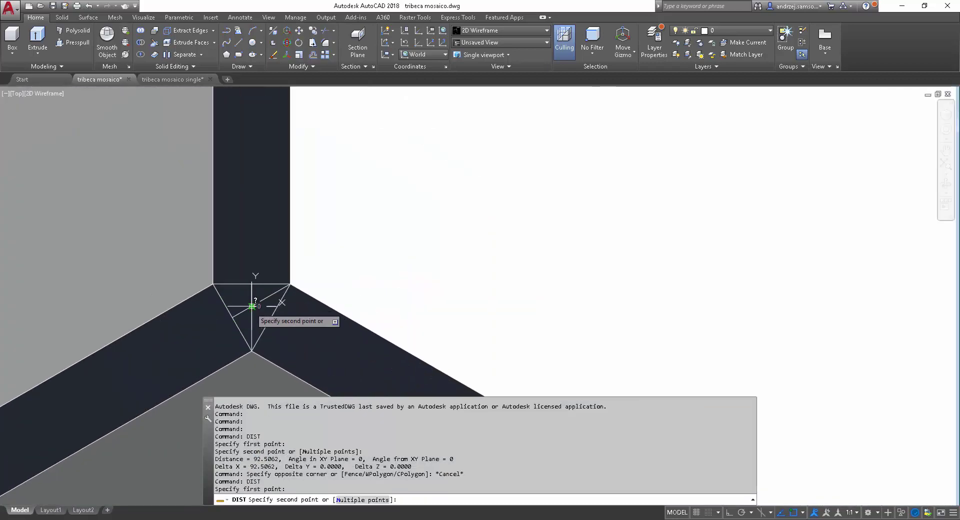
scroll(252, 307, "down", 6)
scroll(284, 250, "down", 3)
scroll(253, 256, "up", 5)
scroll(235, 253, "up", 3)
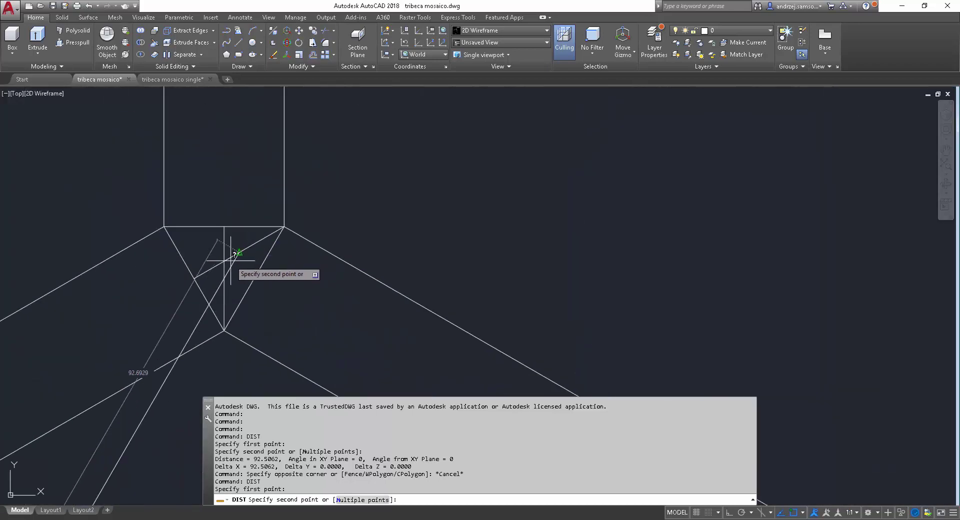
left_click(224, 260)
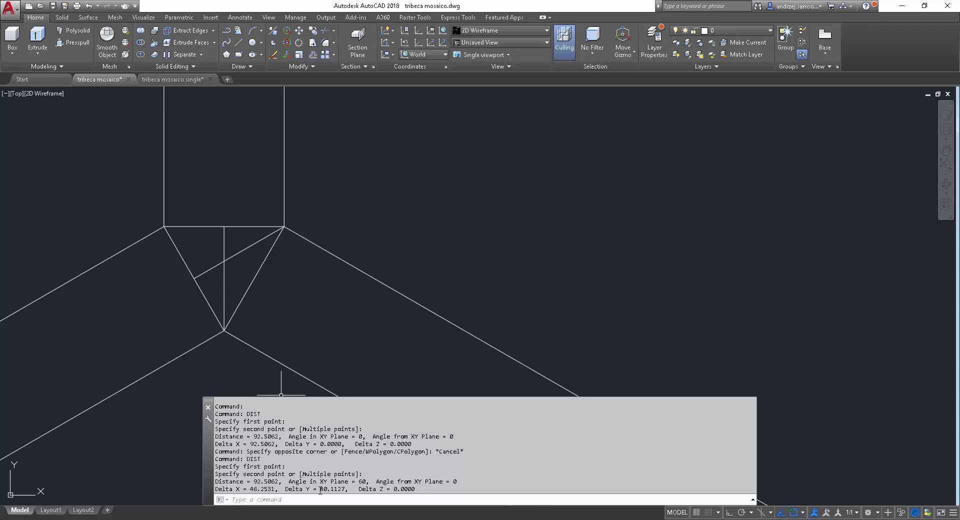
Zoom out to the full mosaic and collapse the command history.
scroll(476, 306, "down", 1)
scroll(467, 306, "down", 3)
scroll(515, 278, "down", 2)
scroll(498, 297, "down", 1)
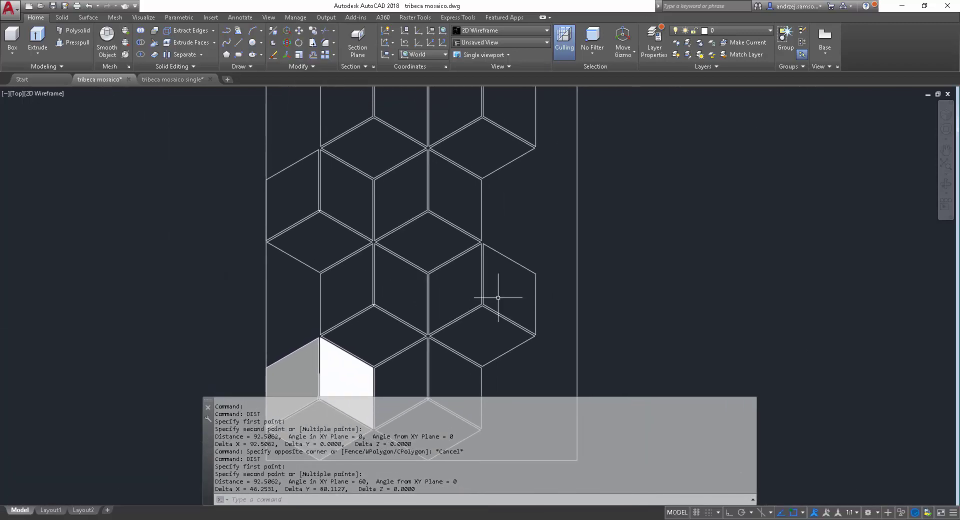
scroll(617, 280, "down", 2)
middle_click_drag(617, 280, 568, 268)
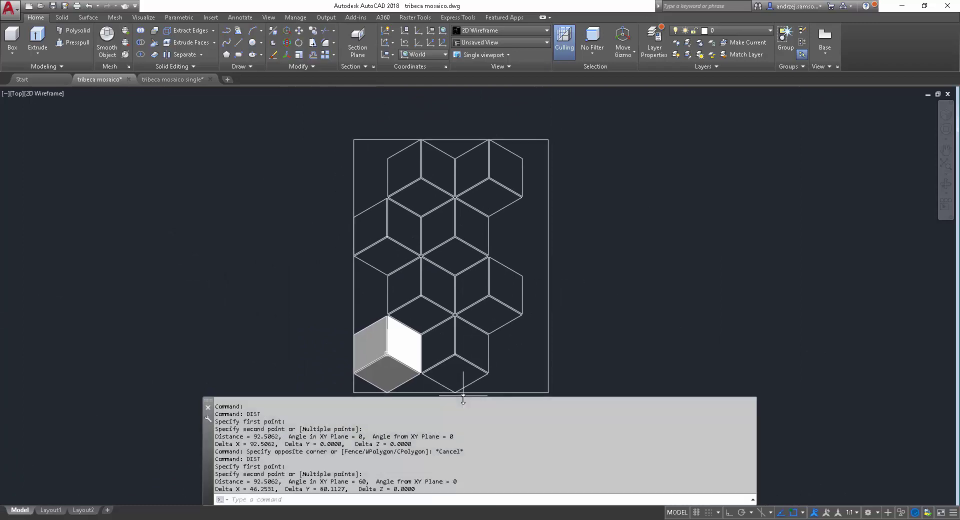
left_click(197, 339)
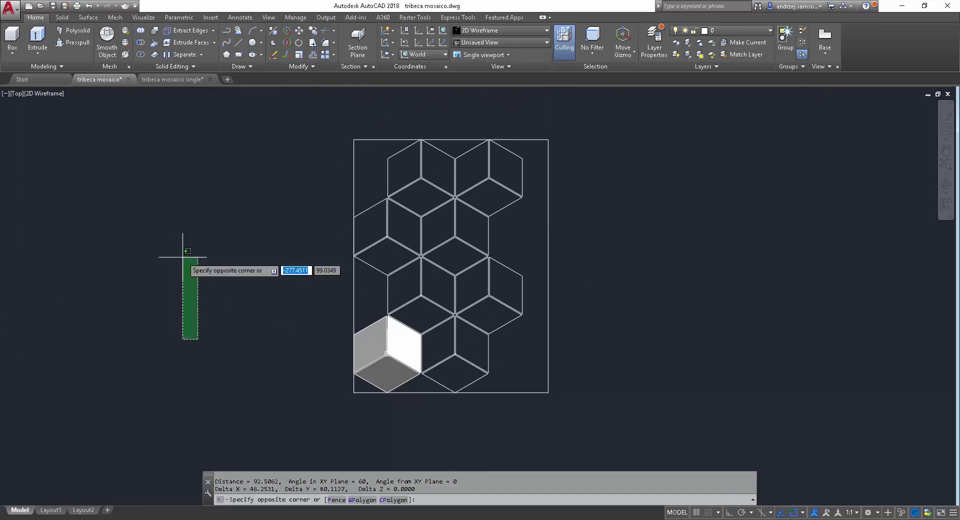
left_click(199, 195)
Switch to the tribeca mosaico single drawing and zoom out on its cube tile.
left_click(182, 84)
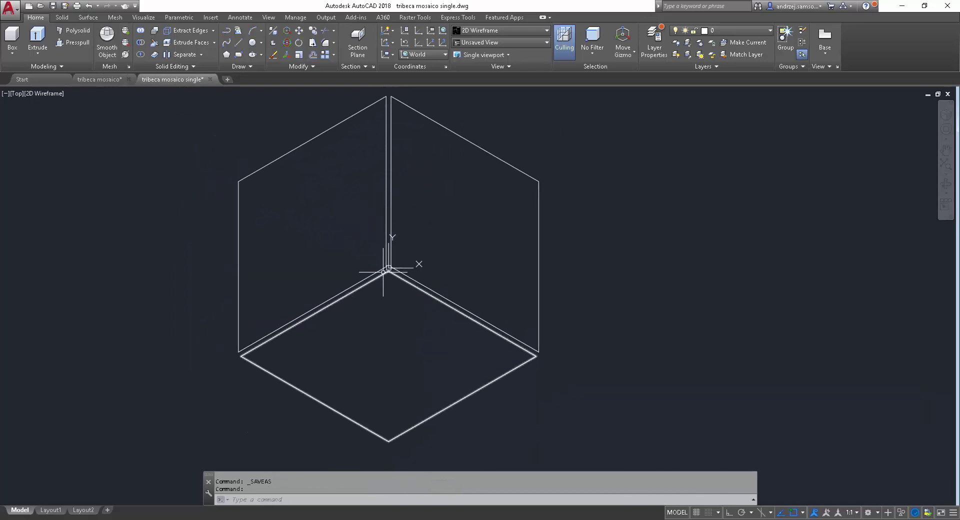
scroll(376, 250, "down", 5)
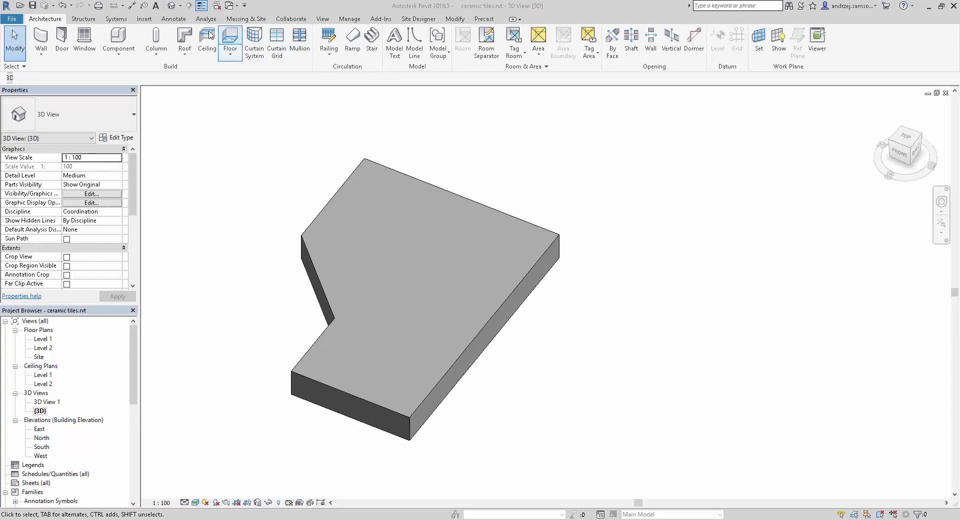
Open the Material Browser and select the tribeca titanio 3 material.
left_click(349, 19)
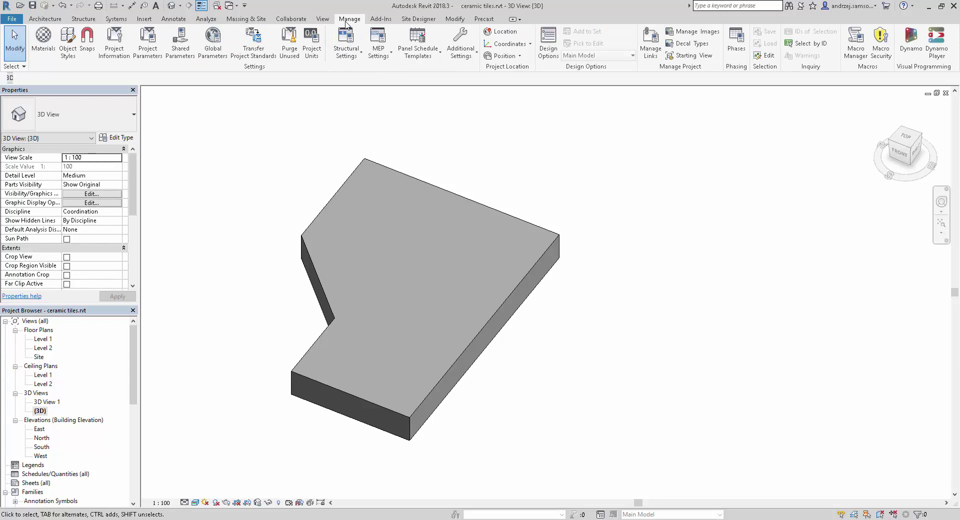
left_click(43, 37)
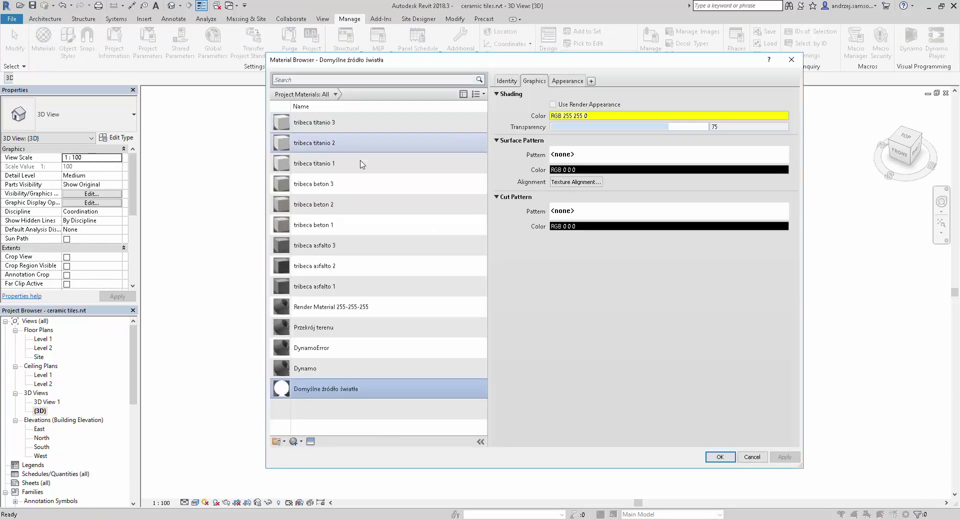
left_click(359, 128)
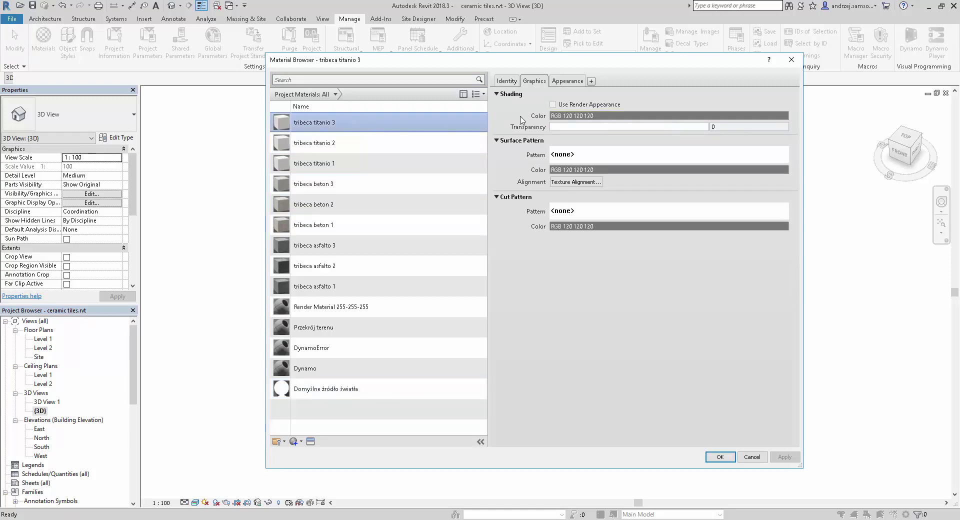
Set its texture image to 30 cm / -30 cm offset and 35° rotation.
left_click(573, 83)
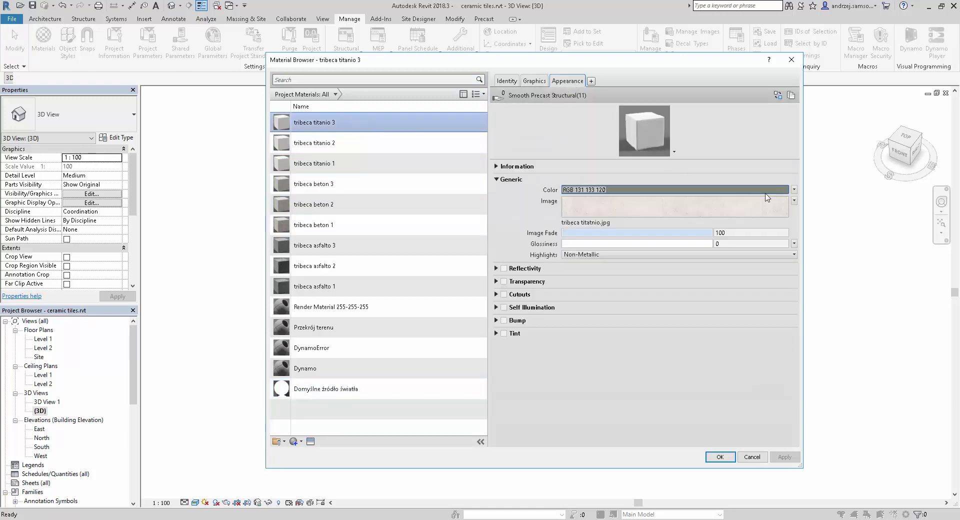
left_click(794, 201)
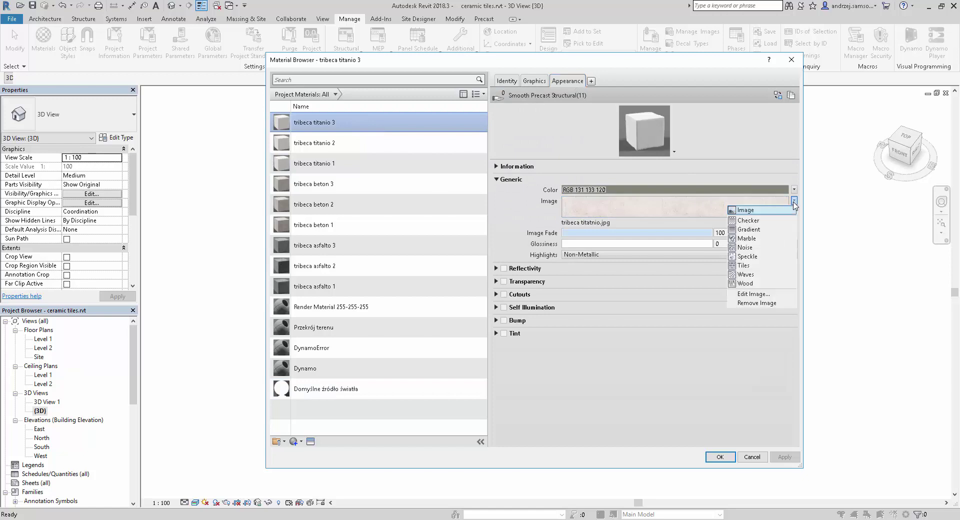
left_click(770, 296)
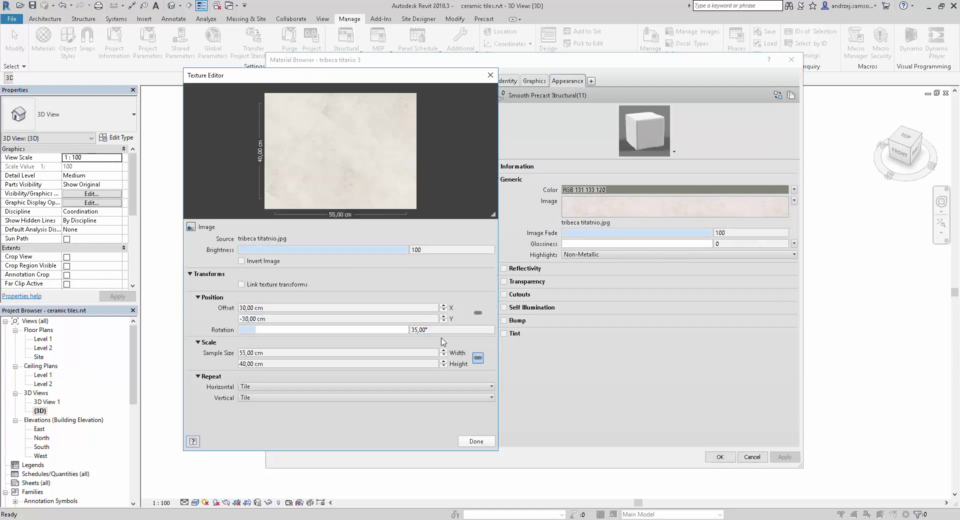
left_click(449, 332)
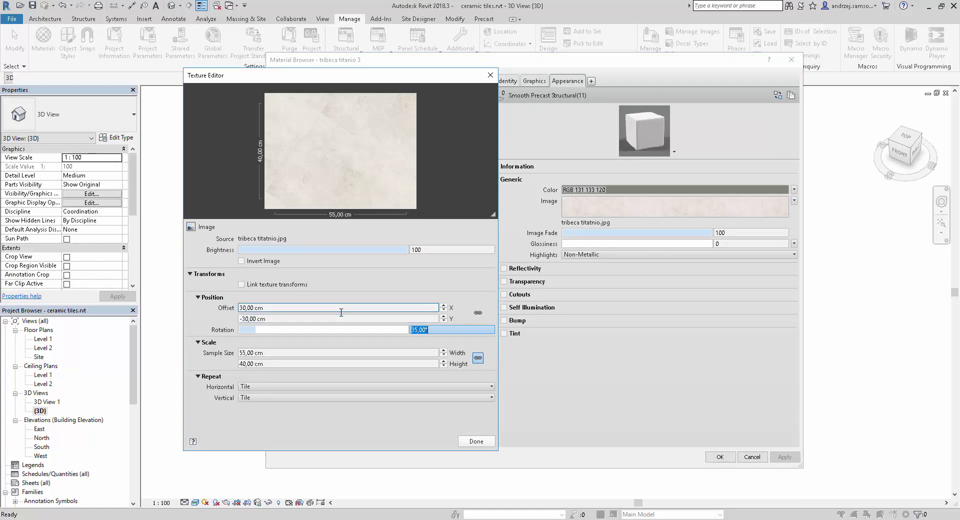
left_click(470, 442)
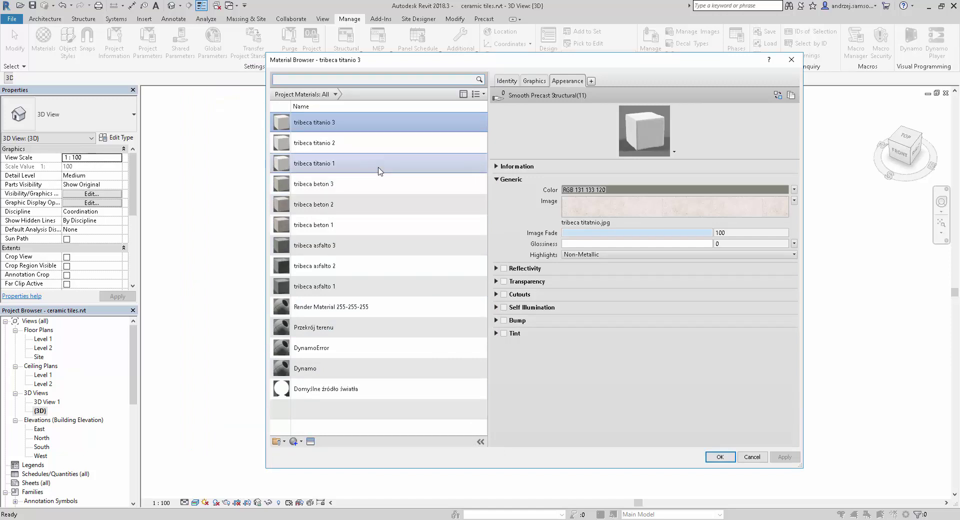
Review the texture image settings of the tribeca titanio 1 material.
left_click(380, 171)
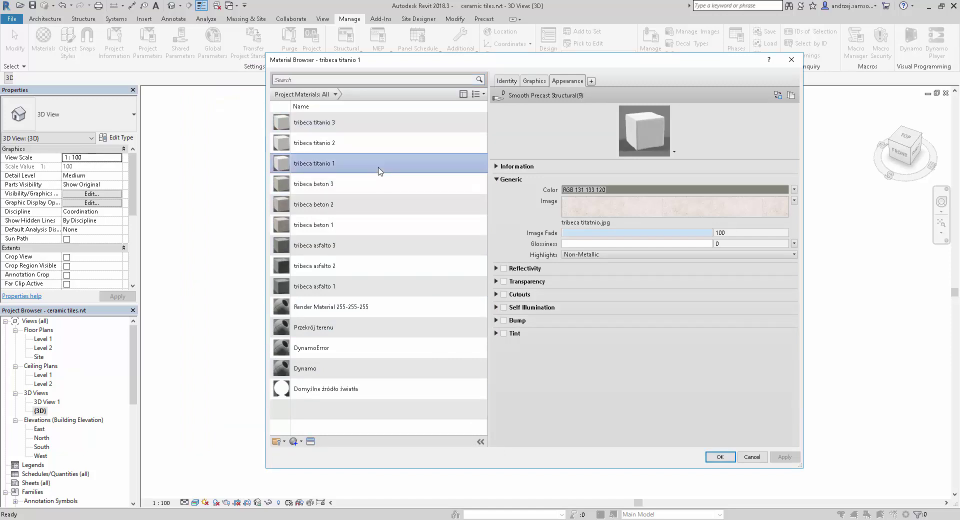
left_click(794, 200)
left_click(749, 297)
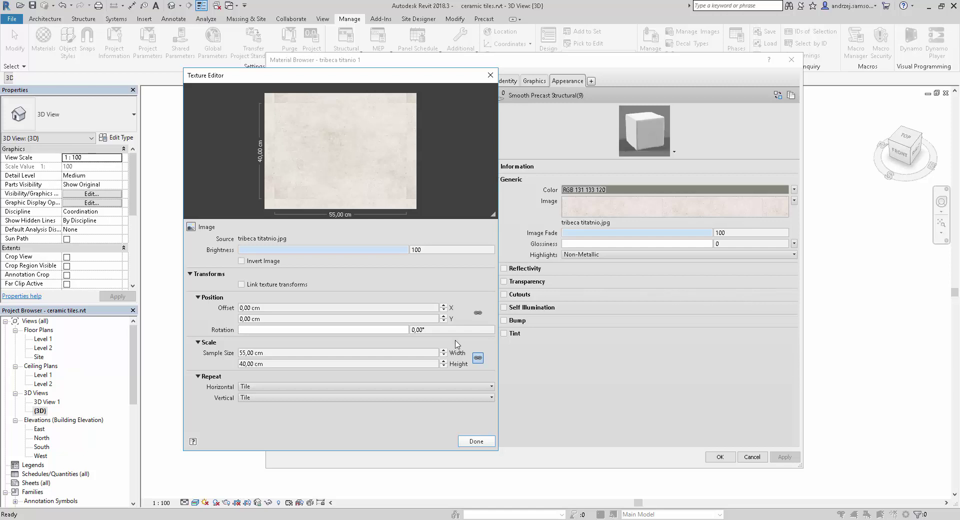
left_click(475, 441)
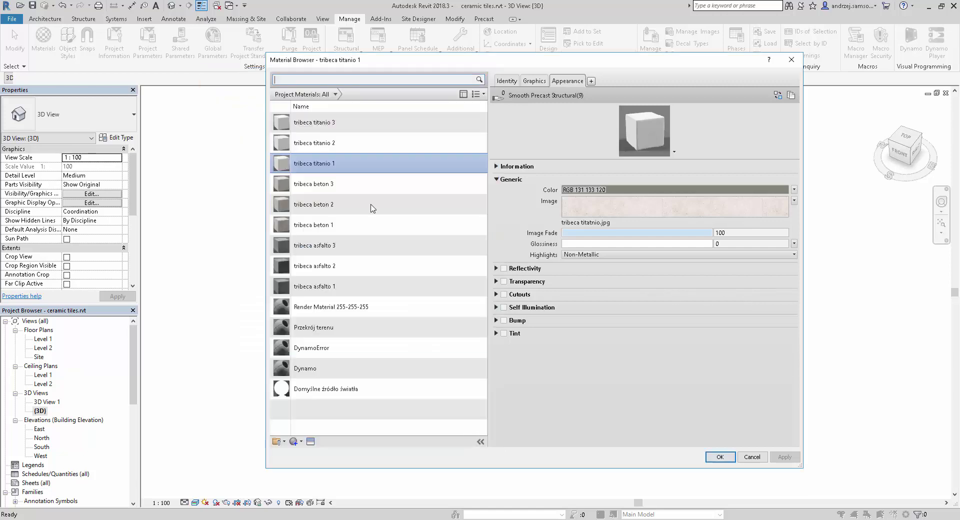
Confirm tribeca titanio 2's tribeca titatnio.jpg texture, then close the Material Browser with OK.
left_click(370, 149)
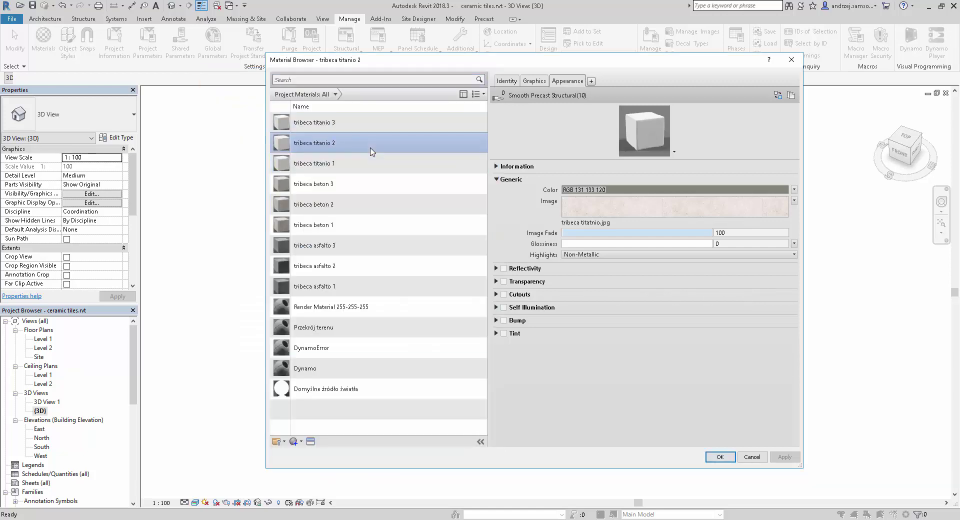
left_click(794, 201)
left_click(781, 298)
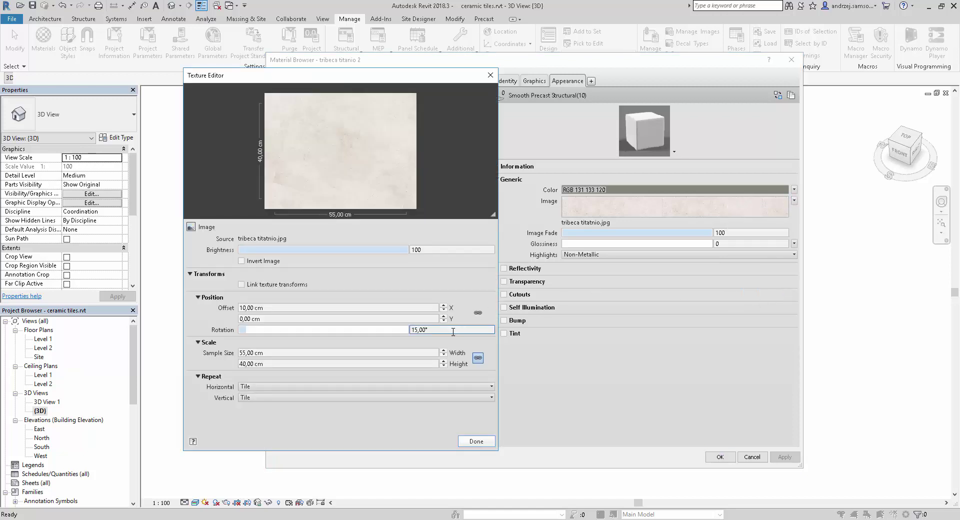
left_click(488, 441)
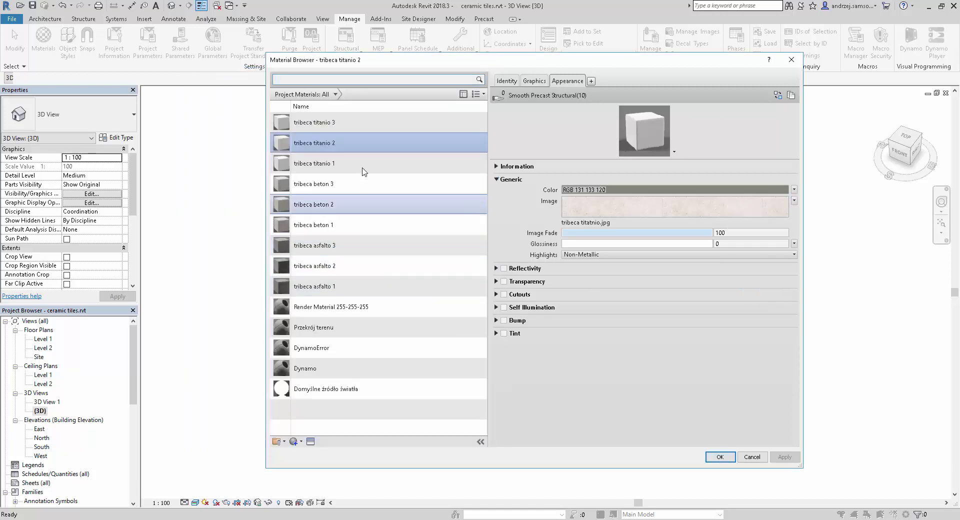
left_click(745, 458)
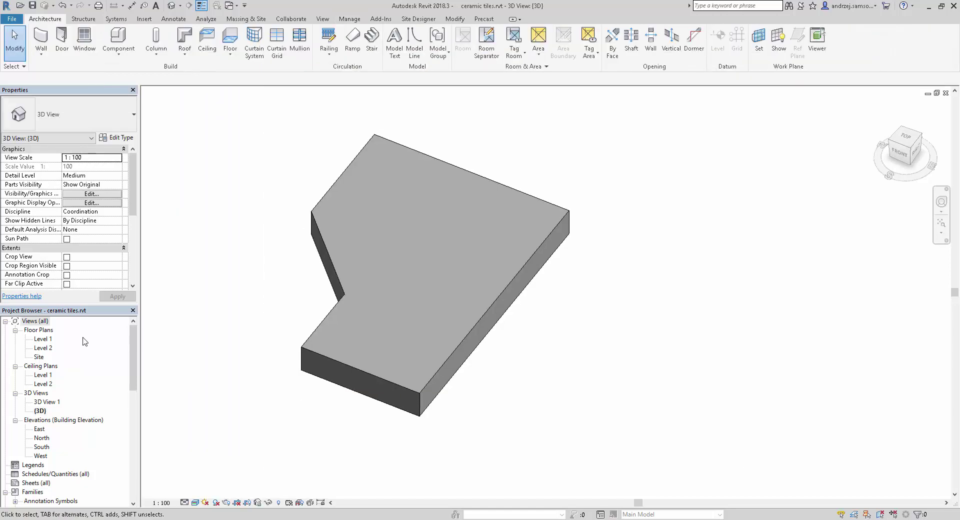
Open the Level 1 floor plan with the whole floor outline in view.
left_click(39, 340)
double_click(39, 340)
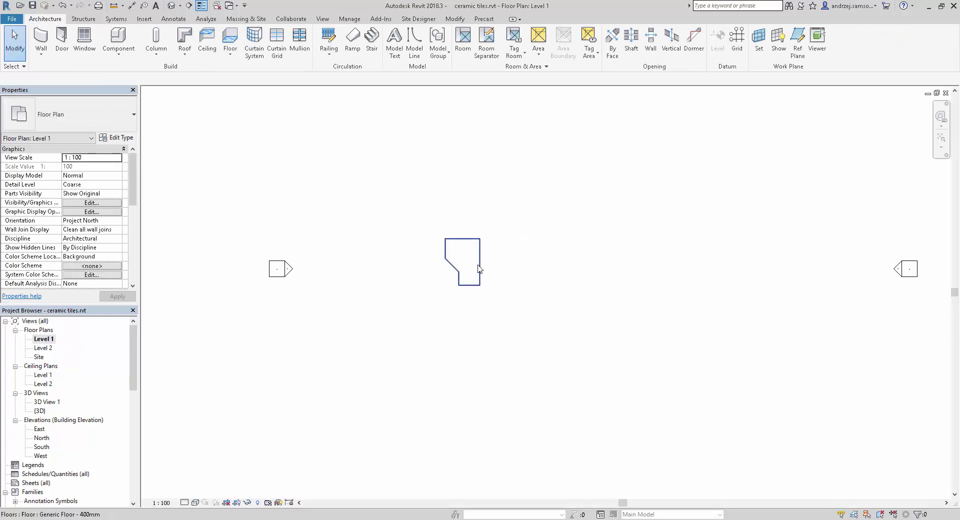
scroll(475, 289, "up", 4)
middle_click_drag(489, 314, 490, 405)
scroll(469, 378, "down", 1)
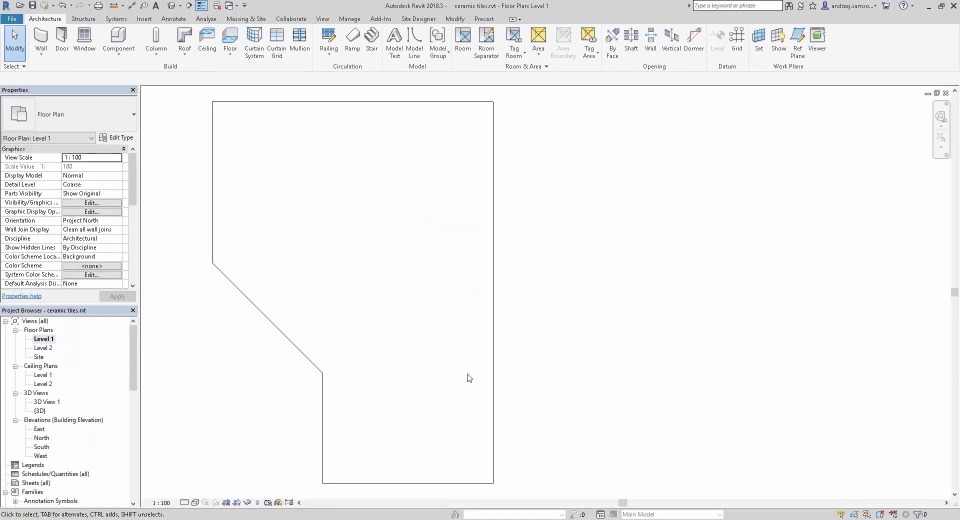
Import tribeca mosaico single.dwg with Manual - Origin placement and place it in the plan.
left_click(148, 20)
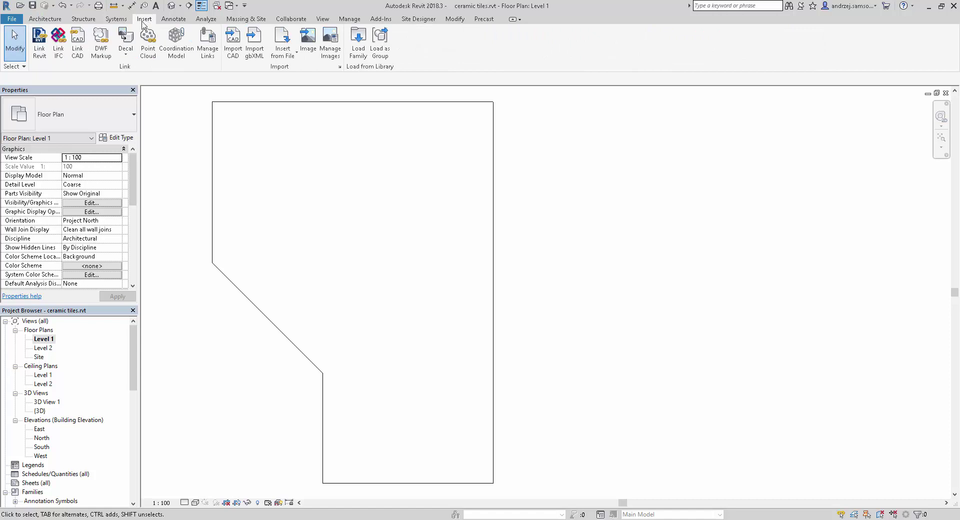
left_click(226, 42)
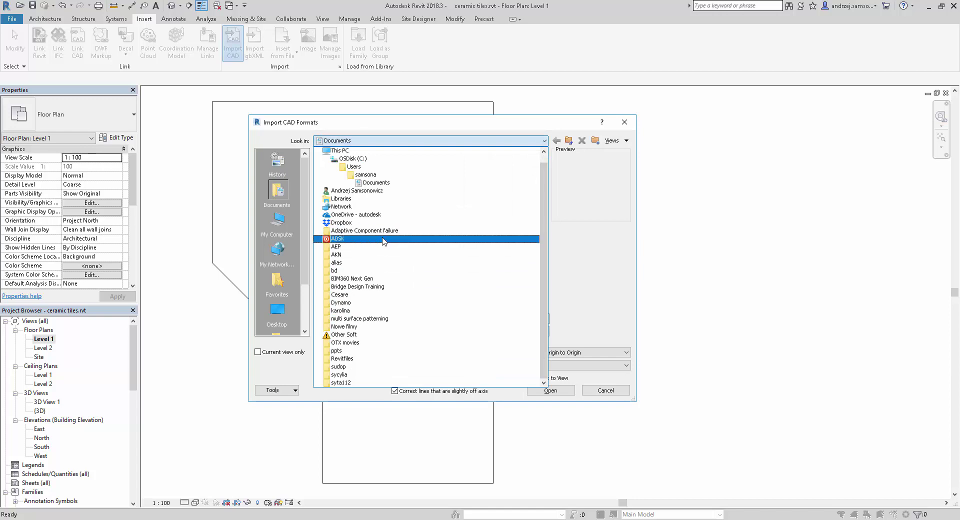
left_click(376, 254)
double_click(359, 210)
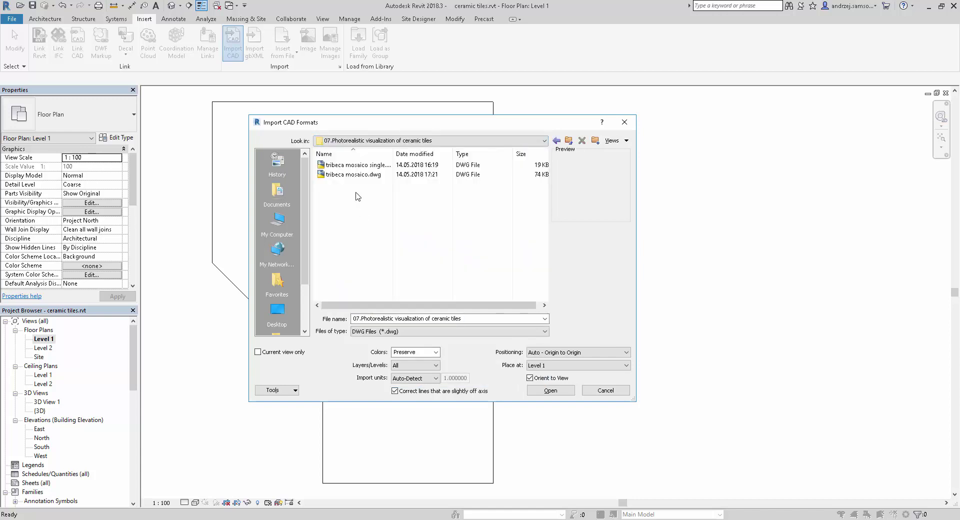
left_click(356, 174)
left_click(362, 165)
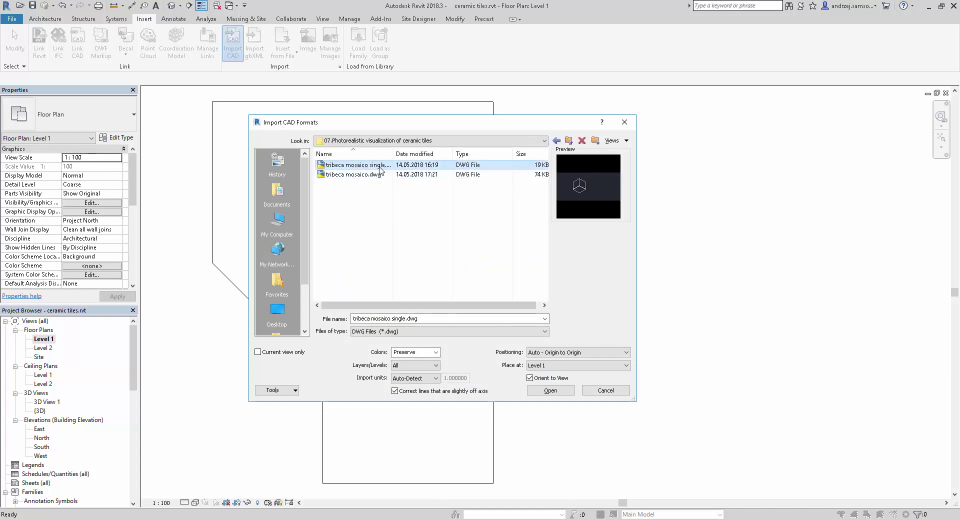
left_click(543, 353)
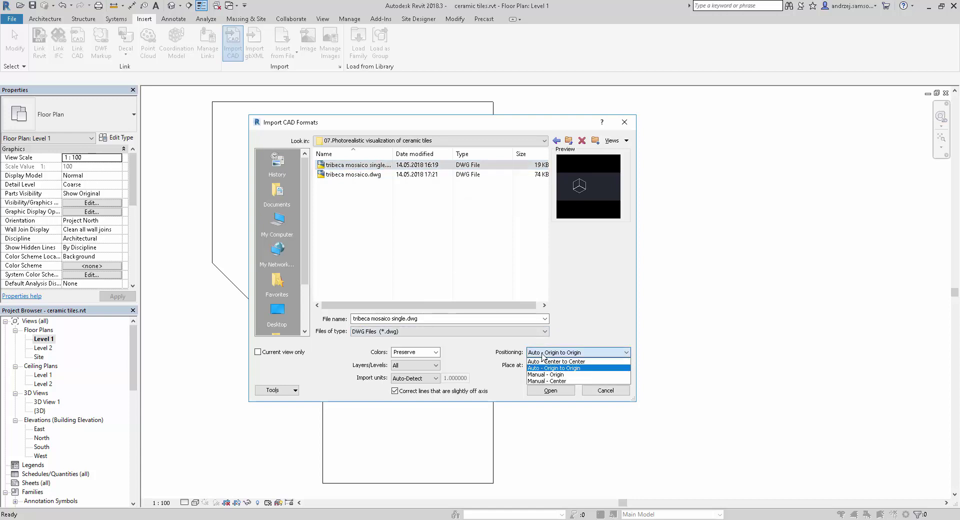
left_click(550, 374)
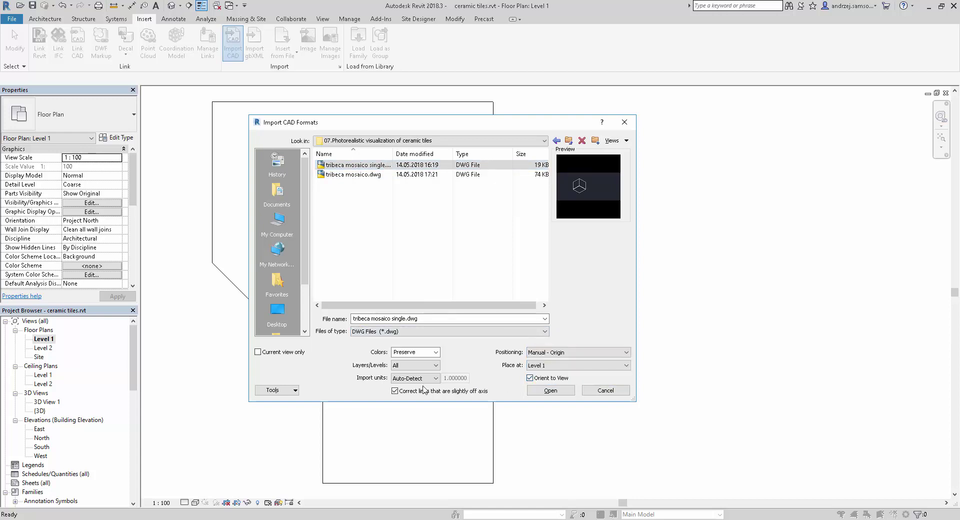
left_click(550, 390)
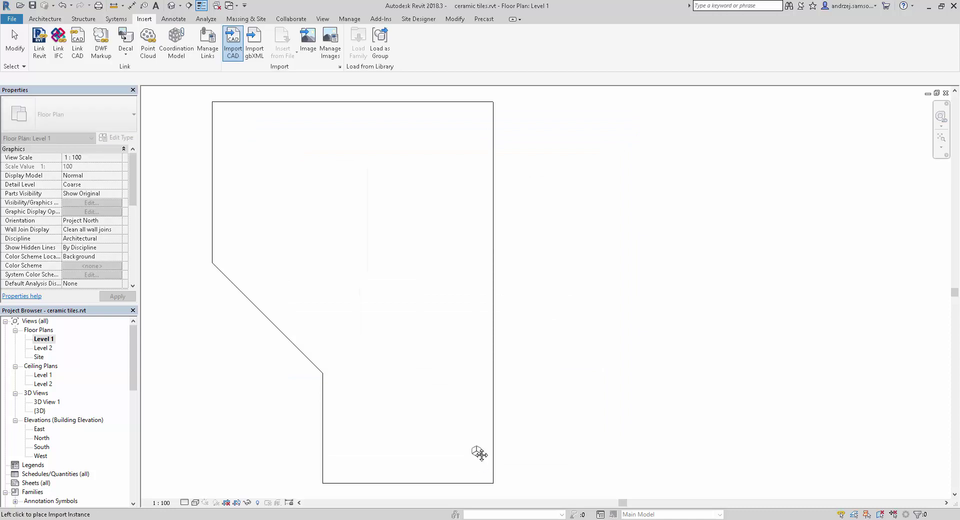
scroll(472, 420, "up", 2)
scroll(469, 389, "up", 1)
left_click(472, 400)
Drag the imported tile close to the floor outline's bottom-right corner.
scroll(373, 296, "down", 1)
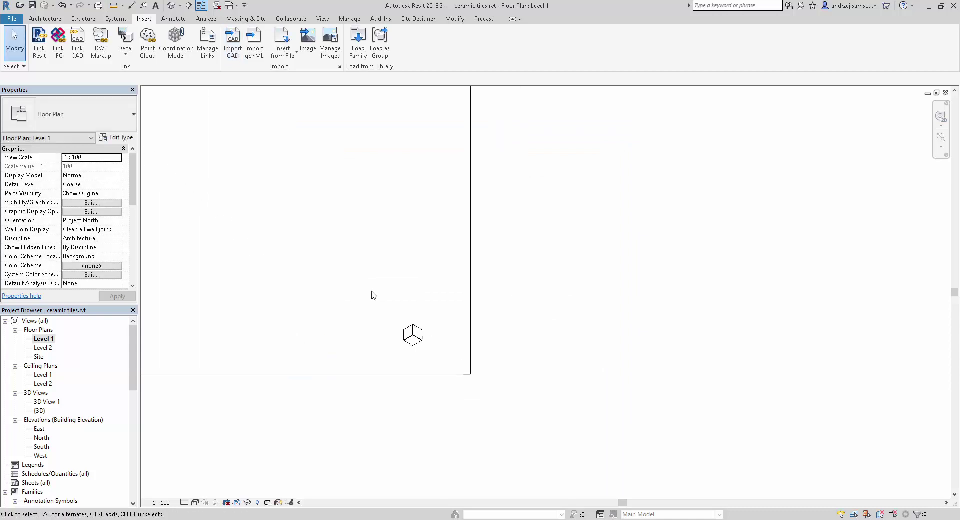
scroll(484, 387, "up", 2)
left_click(501, 394)
left_click_drag(500, 395, 255, 239)
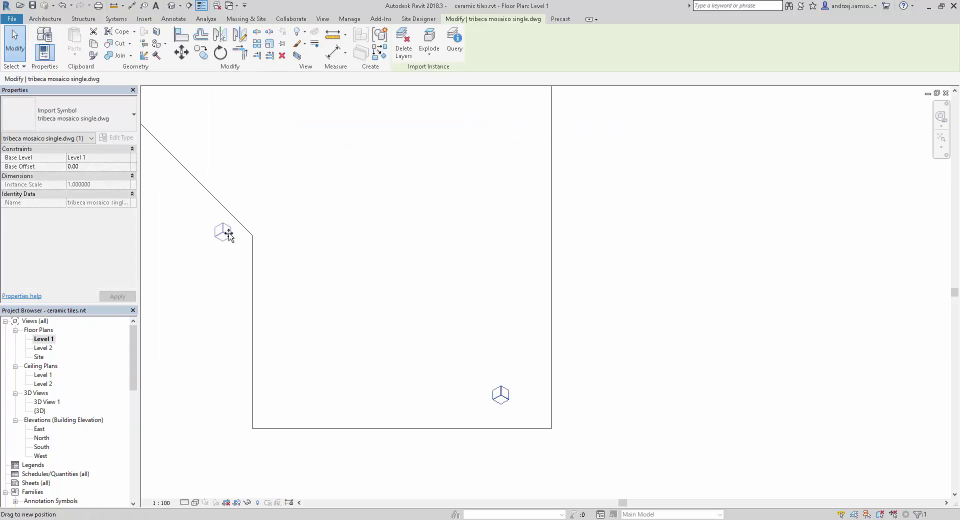
scroll(290, 343, "down", 1)
scroll(282, 328, "down", 2)
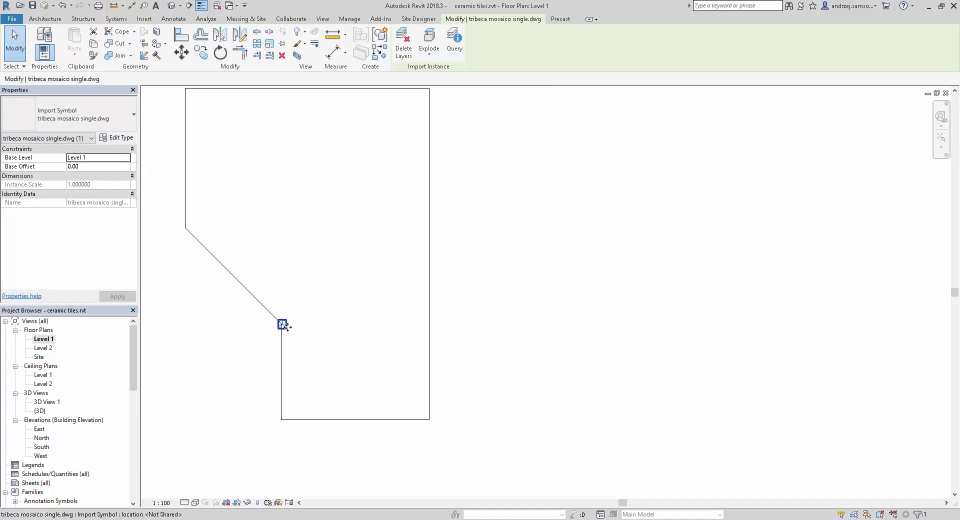
scroll(283, 325, "up", 2)
left_click_drag(283, 325, 531, 481)
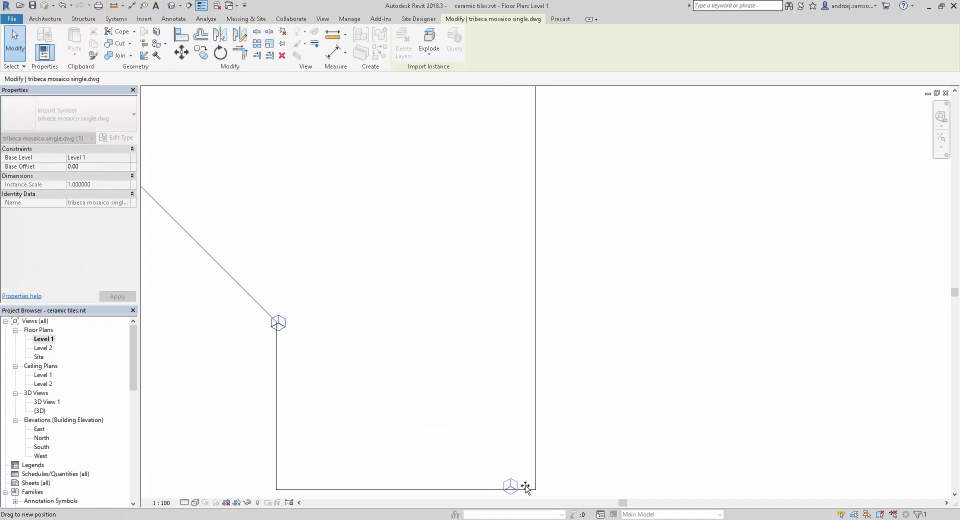
scroll(533, 480, "up", 1)
scroll(532, 480, "up", 1)
scroll(473, 317, "up", 3)
scroll(476, 338, "up", 2)
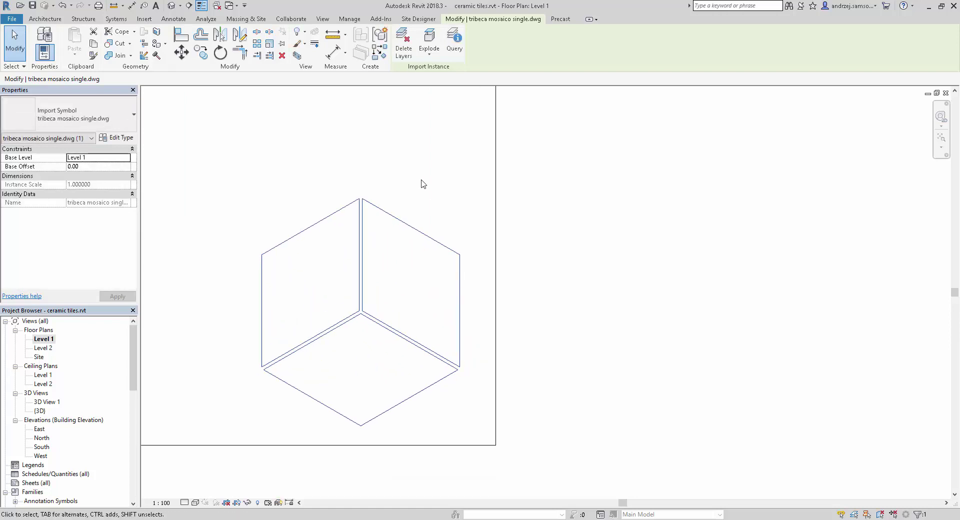
Move the tile from its corner to snap exactly onto the floor outline's corner.
left_click(182, 52)
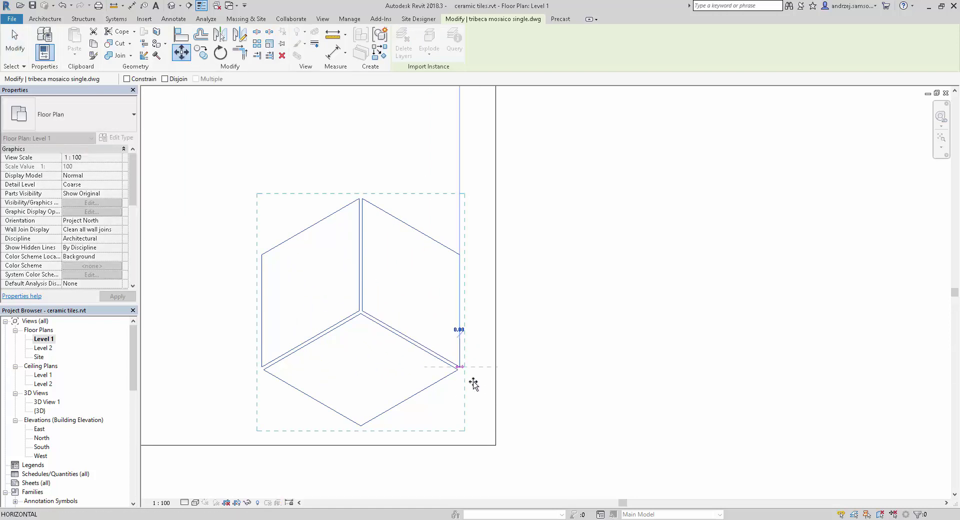
left_click(460, 367)
left_click(496, 445)
scroll(523, 392, "down", 3)
scroll(527, 339, "down", 2)
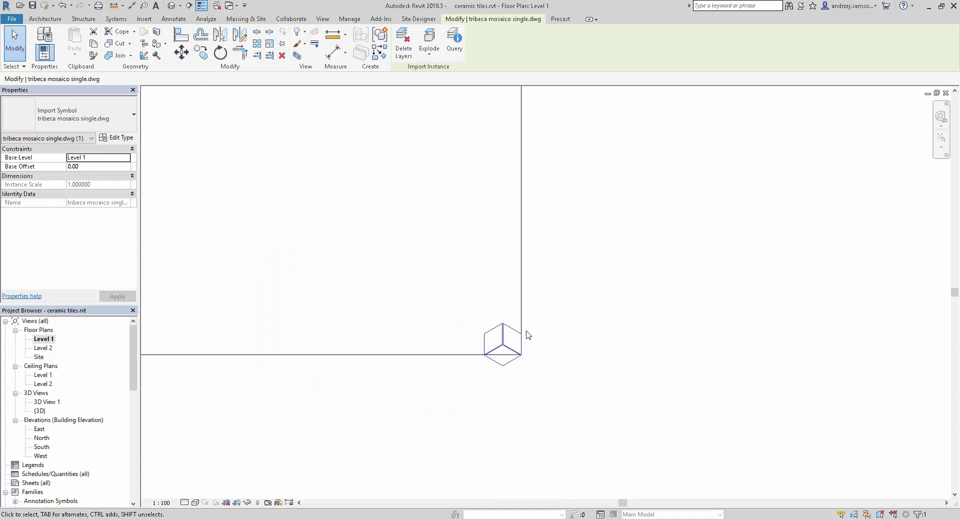
scroll(527, 335, "down", 2)
scroll(536, 245, "down", 1)
middle_click_drag(535, 245, 541, 347)
middle_click_drag(569, 291, 536, 365)
scroll(535, 364, "down", 1)
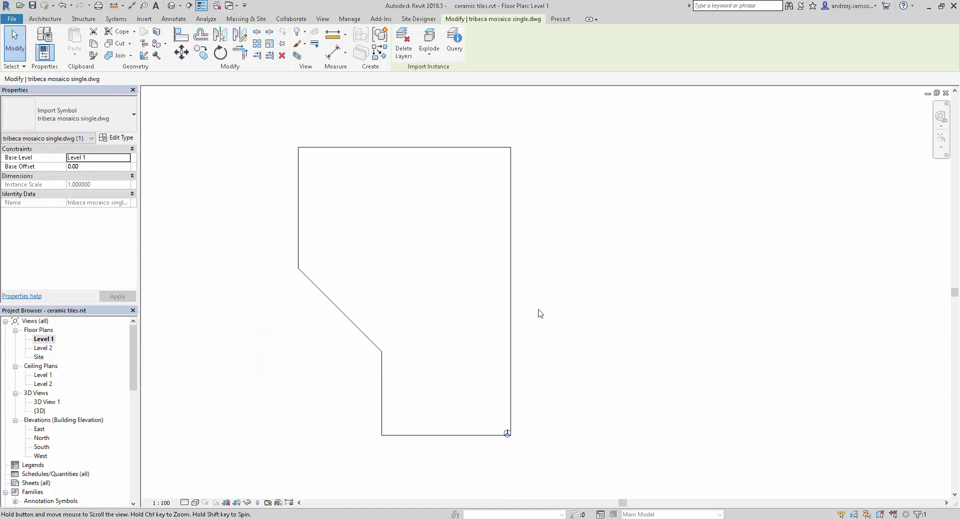
scroll(538, 313, "down", 1)
key("Escape")
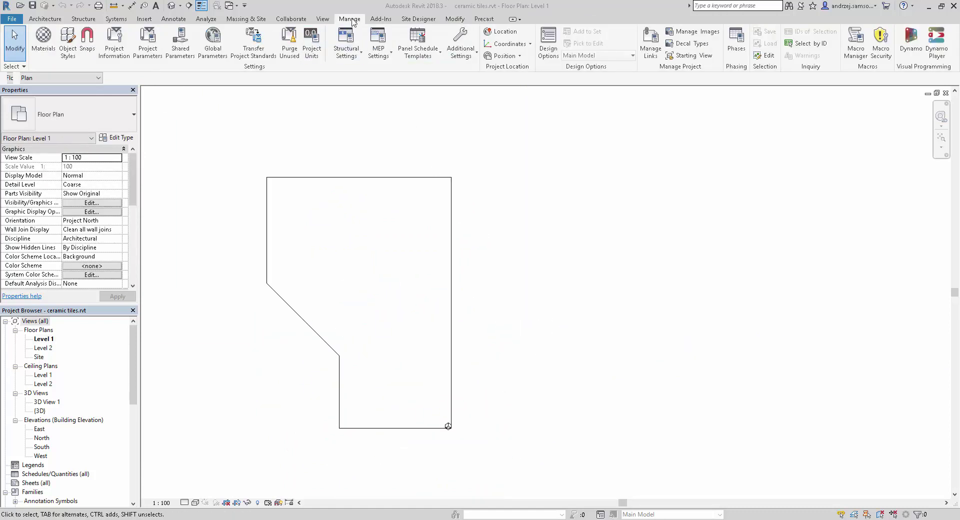
Launch Dynamo, open ceramic tiles.dyn, hide the Library, and place the window beside the plan.
left_click(905, 38)
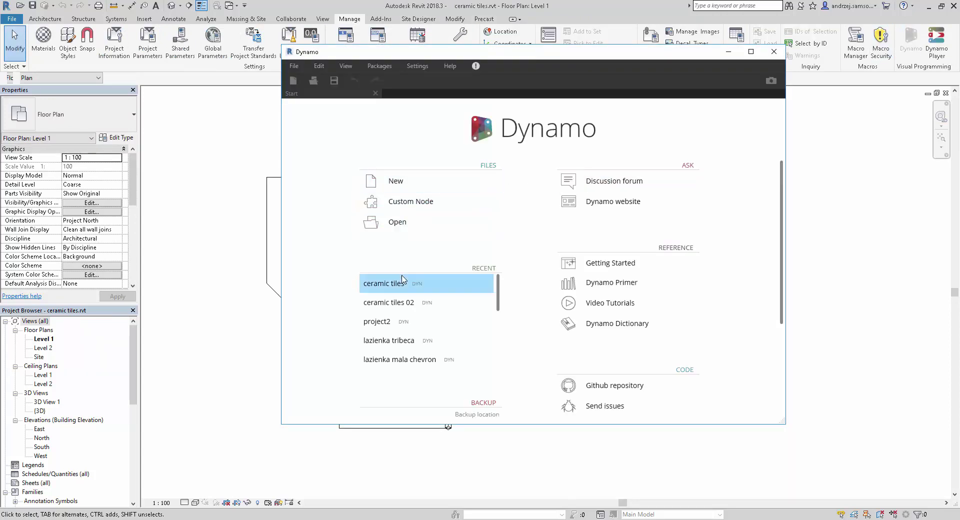
left_click(396, 288)
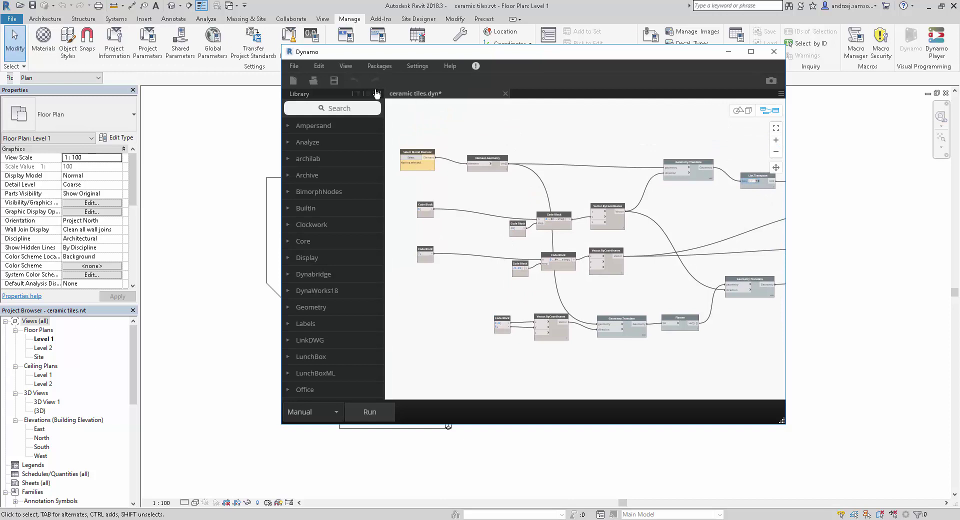
left_click(380, 94)
scroll(543, 145, "down", 3)
scroll(470, 255, "down", 3)
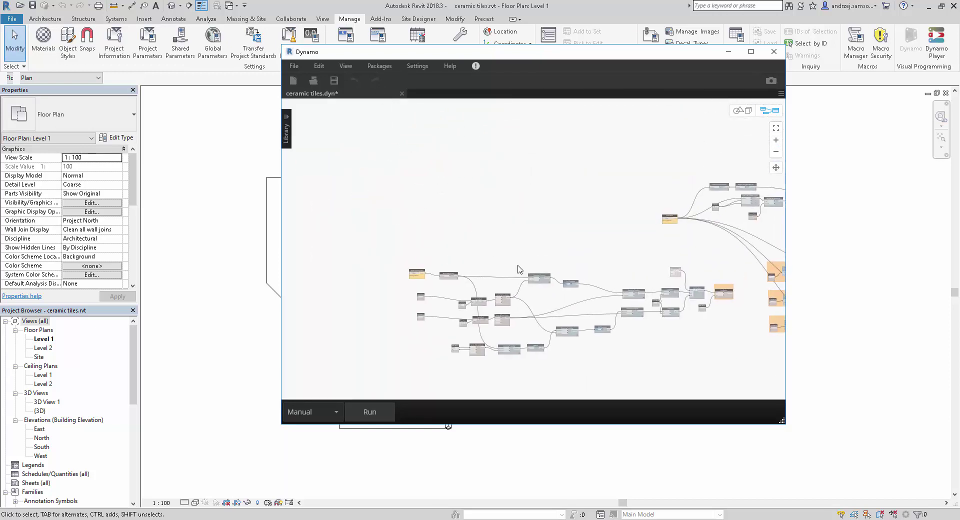
middle_click_drag(518, 284, 528, 268)
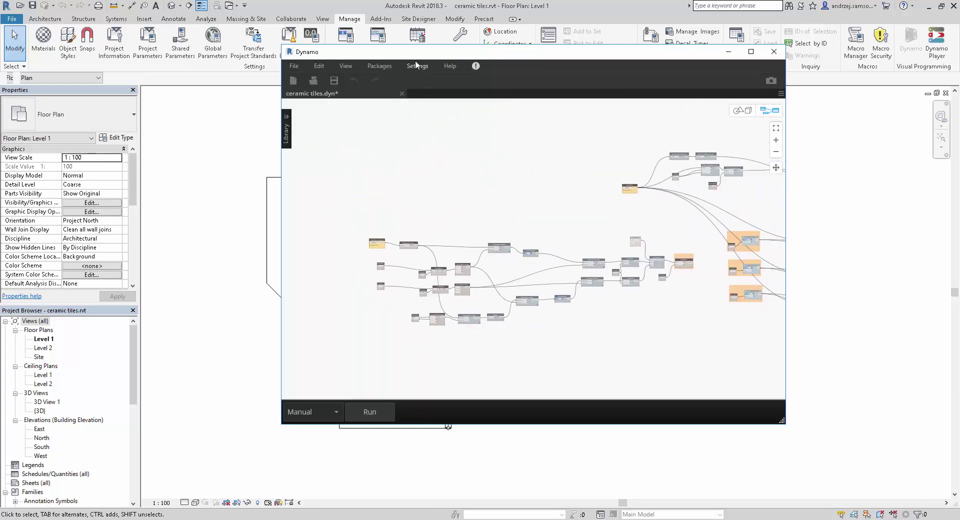
left_click_drag(419, 54, 562, 53)
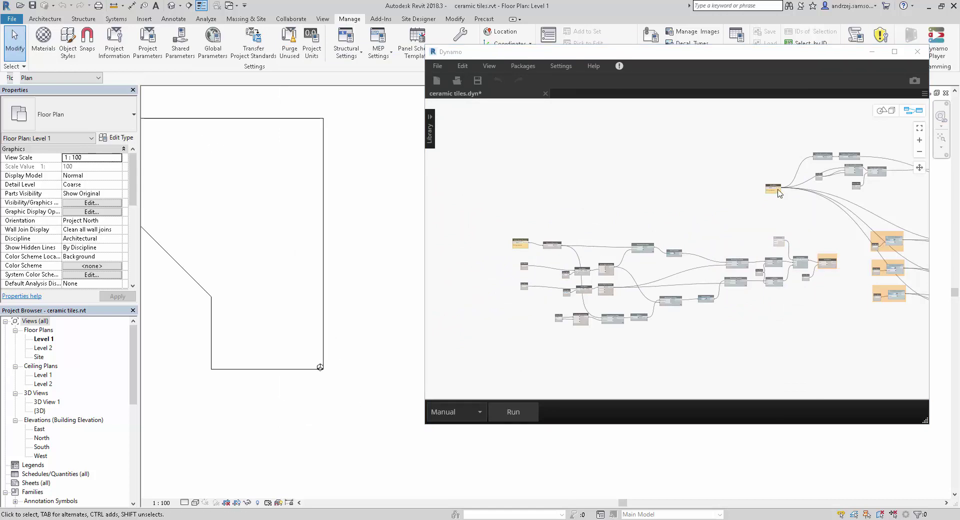
Select the corner tile as the graph's Revit element input and run the graph.
scroll(596, 216, "up", 5)
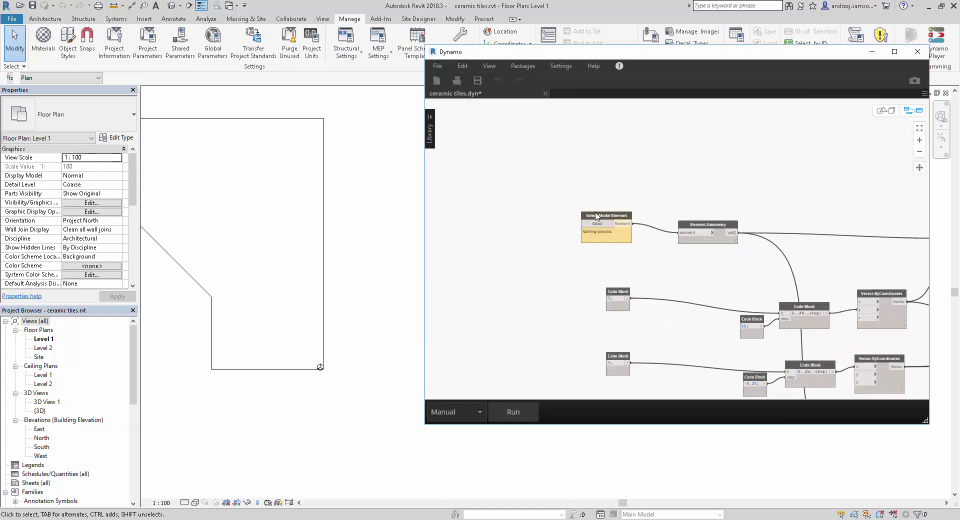
left_click(599, 237)
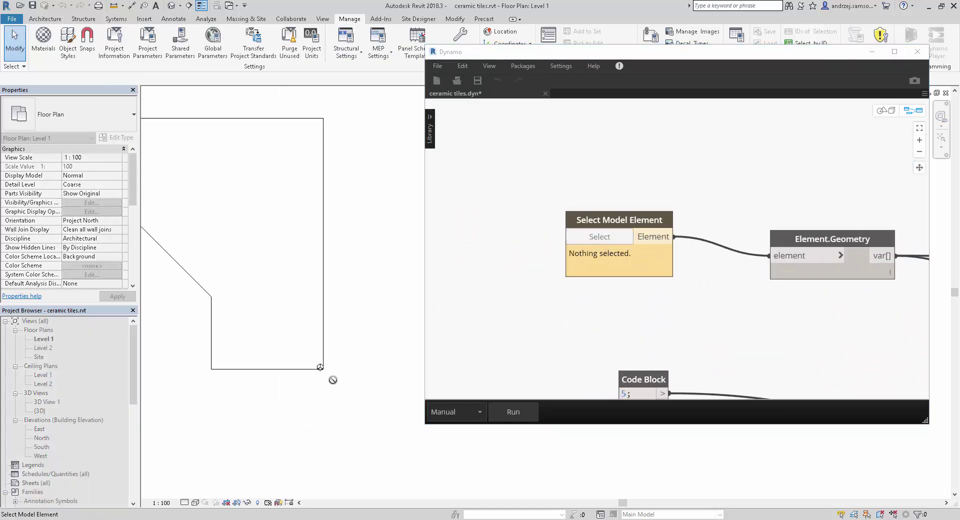
left_click(314, 353)
scroll(533, 198, "down", 5)
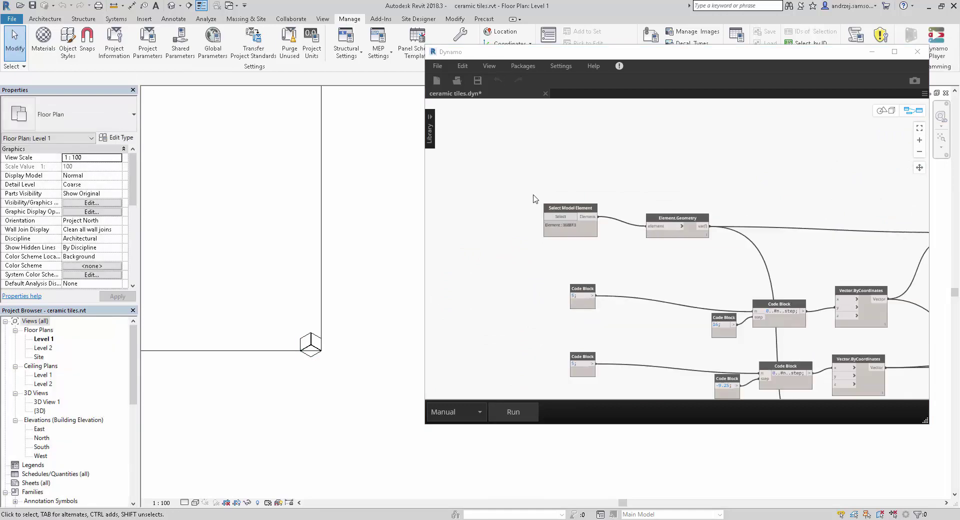
scroll(532, 198, "down", 3)
scroll(550, 210, "down", 3)
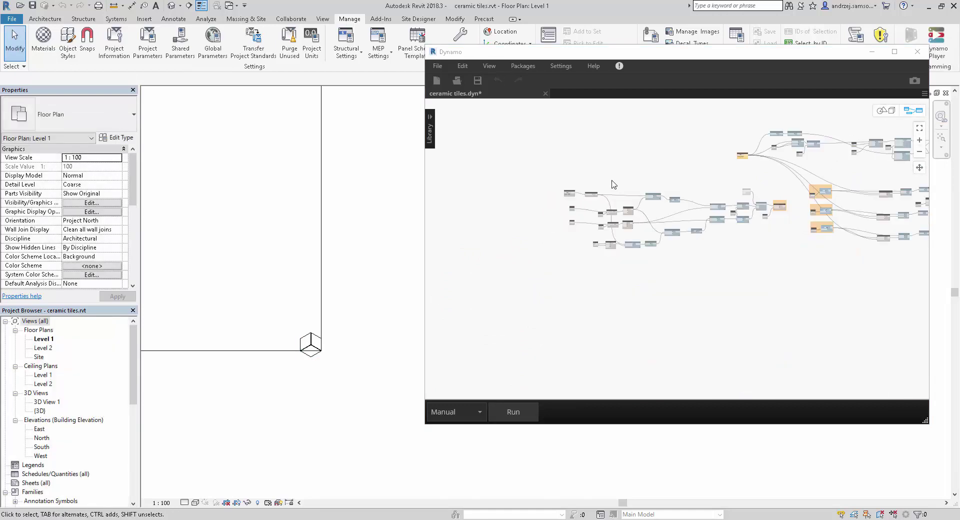
left_click(510, 417)
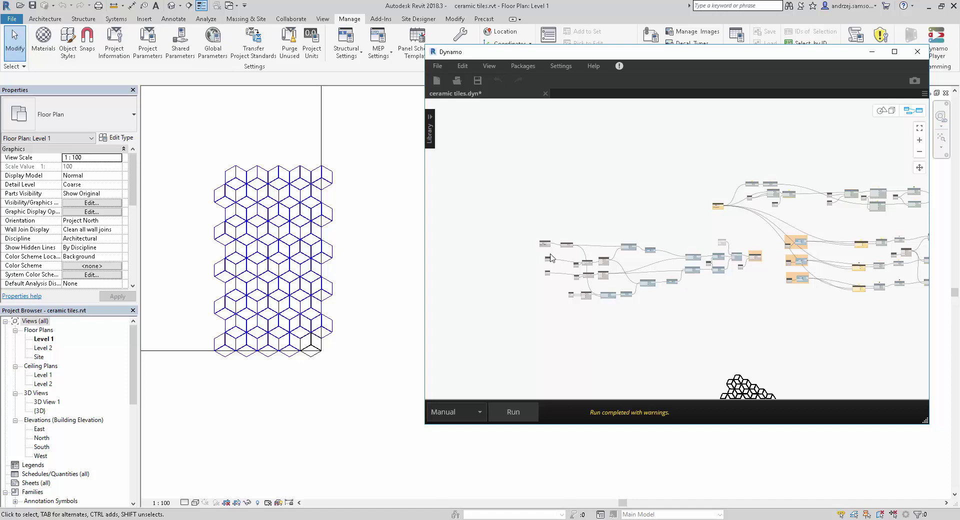
Change the first count Code Block to 15 and commit it.
scroll(550, 258, "up", 5)
scroll(545, 275, "up", 4)
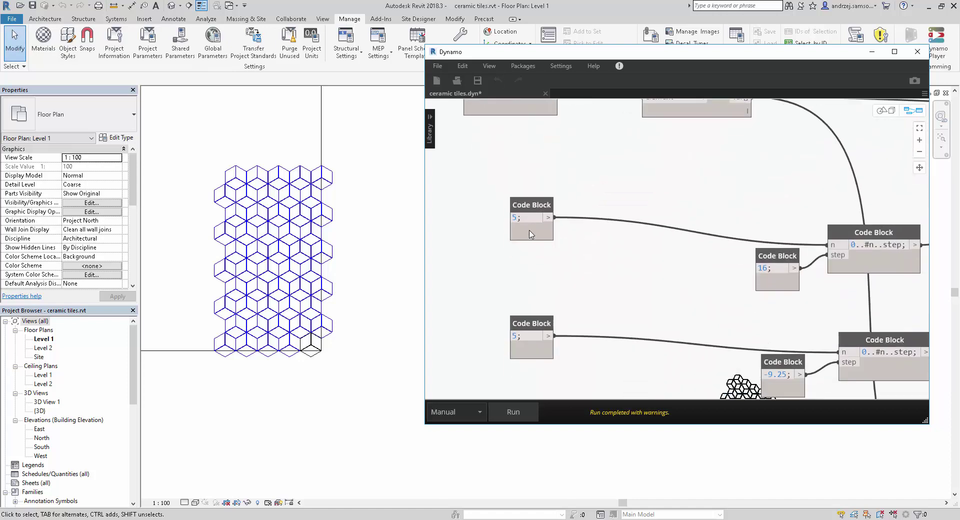
left_click(522, 220)
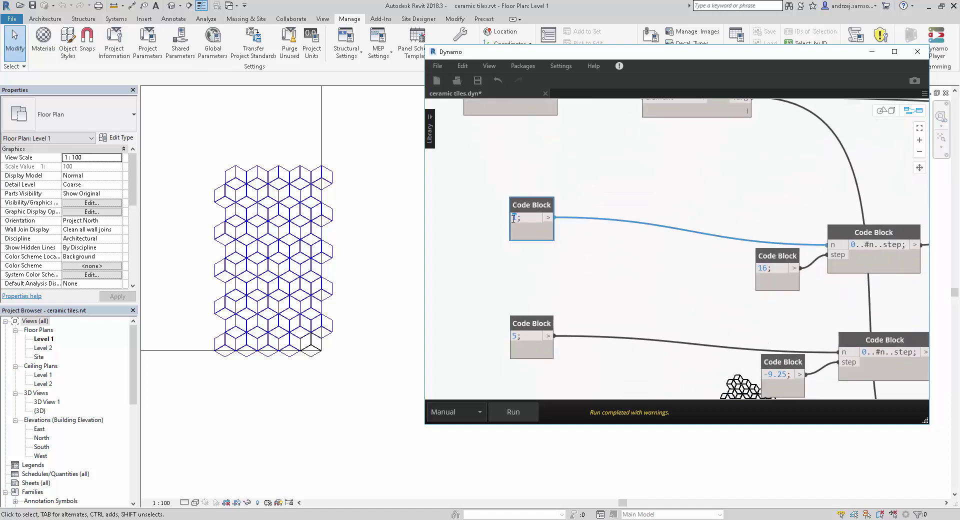
type("5")
left_click(485, 269)
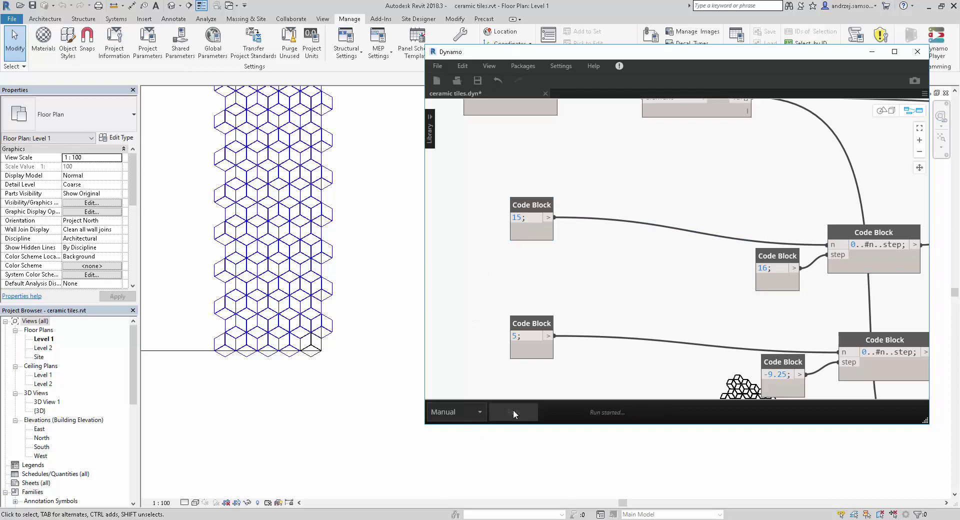
scroll(343, 336, "down", 3)
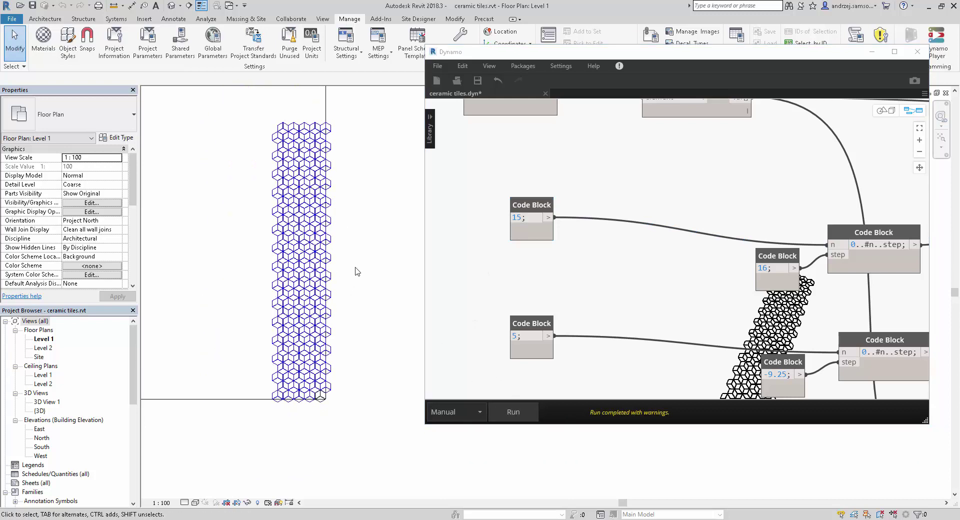
scroll(355, 270, "down", 2)
Set the two count Code Blocks to 24 and 32.
double_click(525, 227)
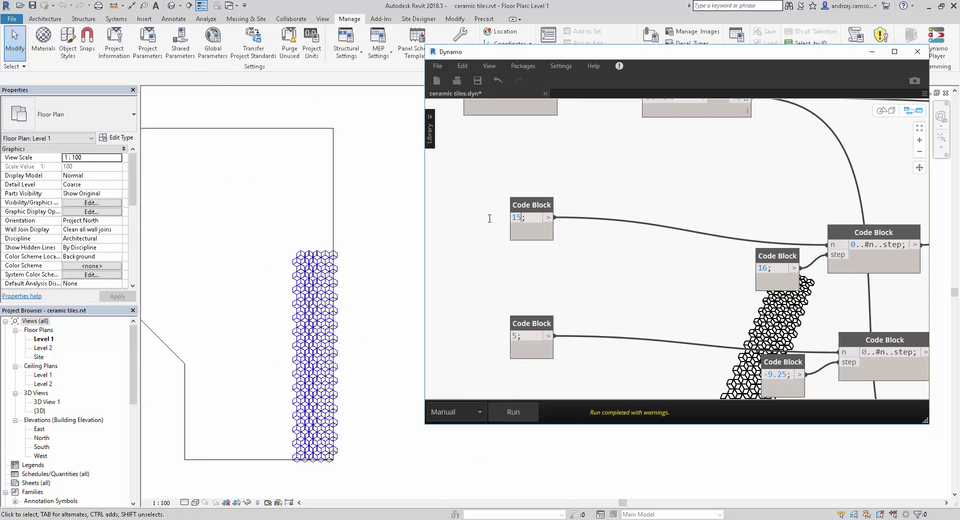
type("24;")
middle_click_drag(386, 242, 465, 236)
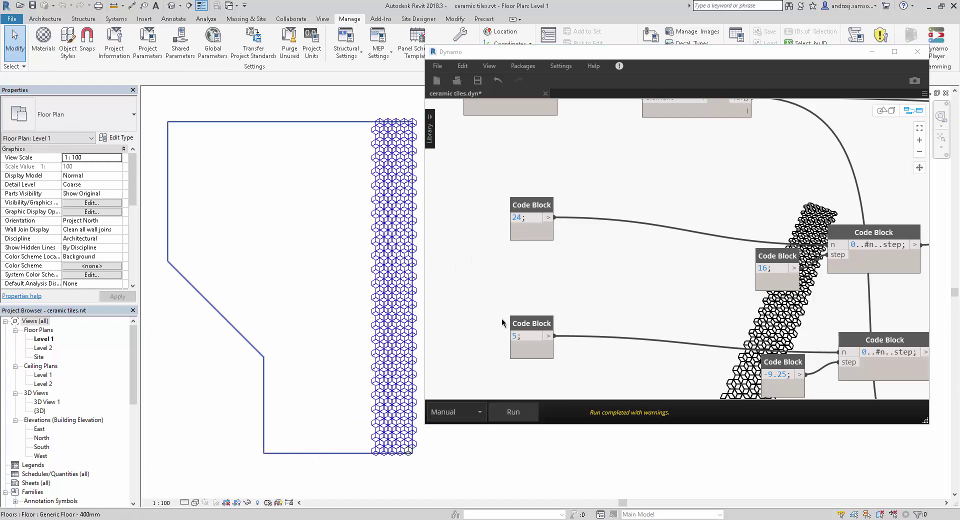
left_click(518, 336)
type("20")
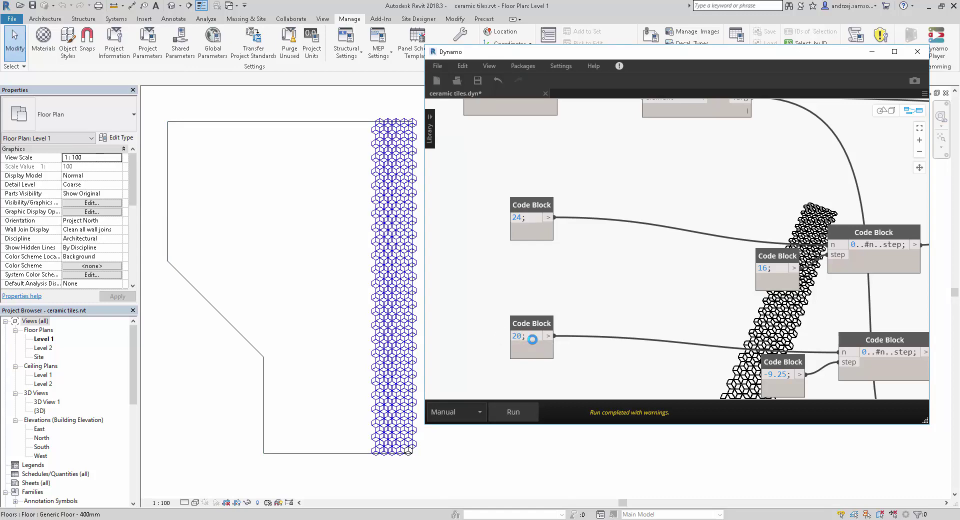
scroll(511, 336, "up", 5)
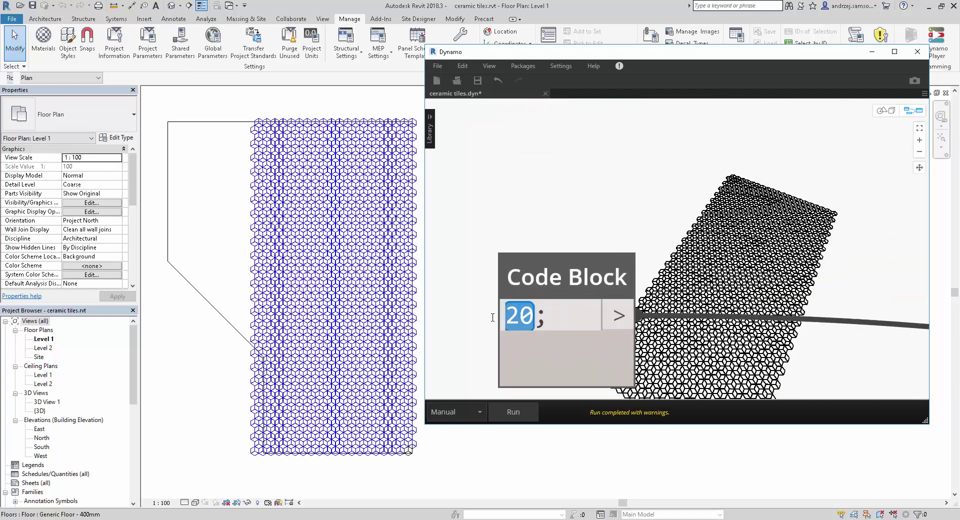
type("2")
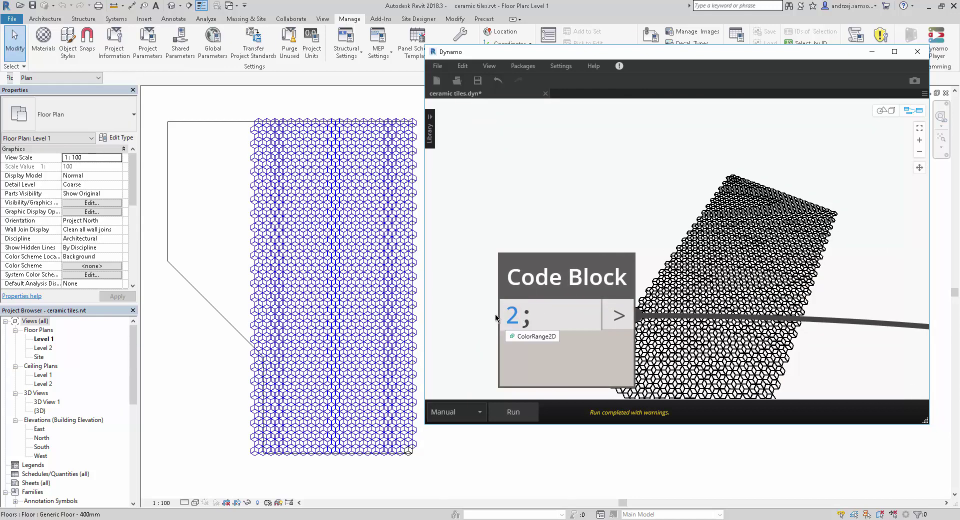
left_click_drag(522, 313, 493, 314)
type("0")
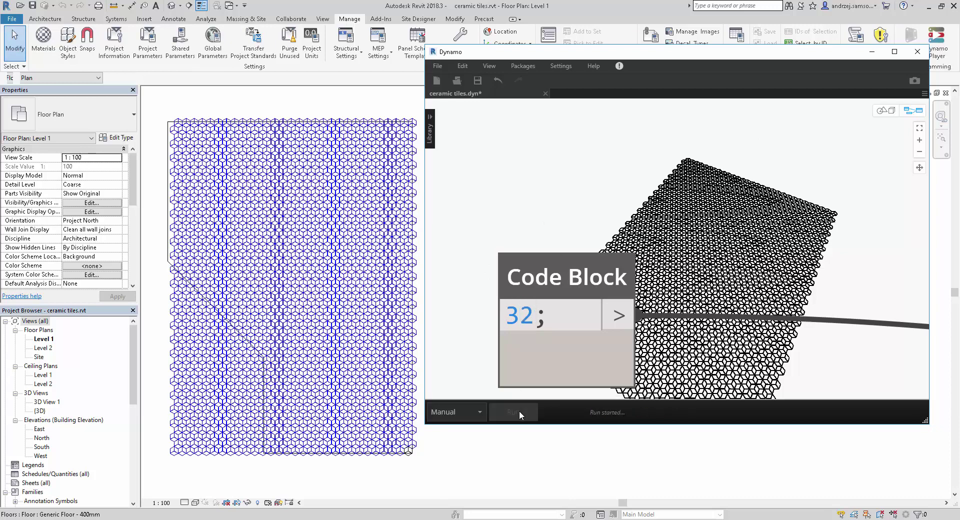
Switch Revit to the {3D} view of the tiled floor slab.
left_click(553, 275)
scroll(553, 213, "down", 3)
scroll(562, 212, "down", 2)
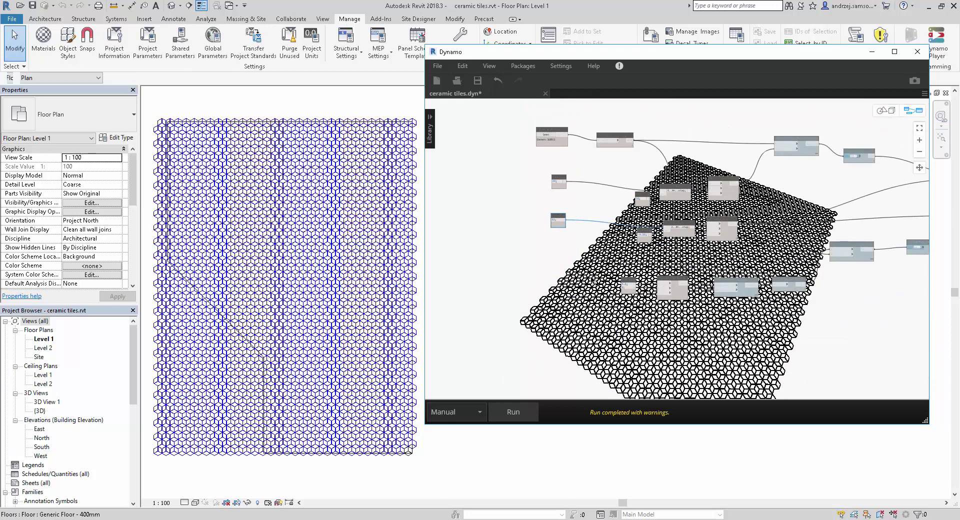
scroll(600, 225, "down", 2)
scroll(649, 245, "down", 1)
scroll(701, 263, "down", 1)
scroll(702, 264, "up", 2)
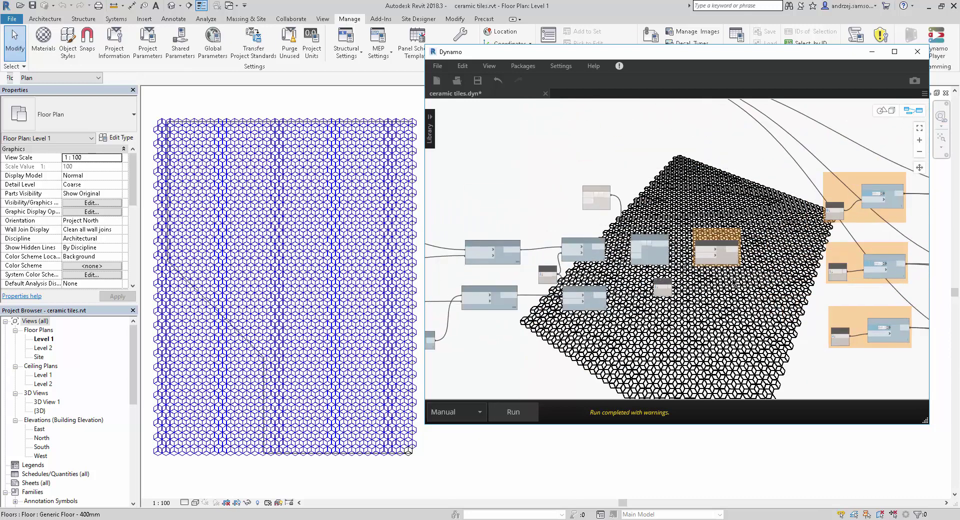
scroll(690, 250, "up", 2)
scroll(677, 238, "up", 2)
scroll(667, 224, "up", 1)
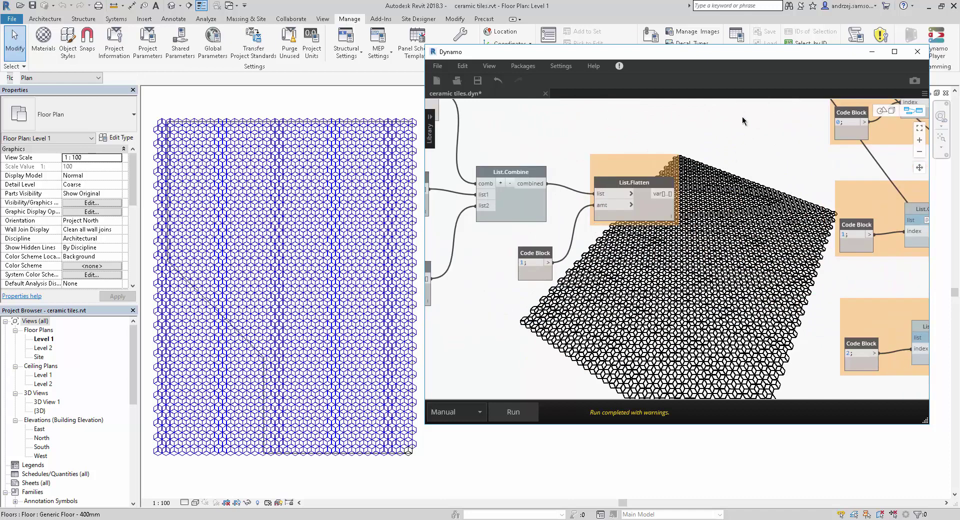
scroll(742, 117, "down", 2)
scroll(650, 150, "down", 2)
scroll(545, 185, "up", 2)
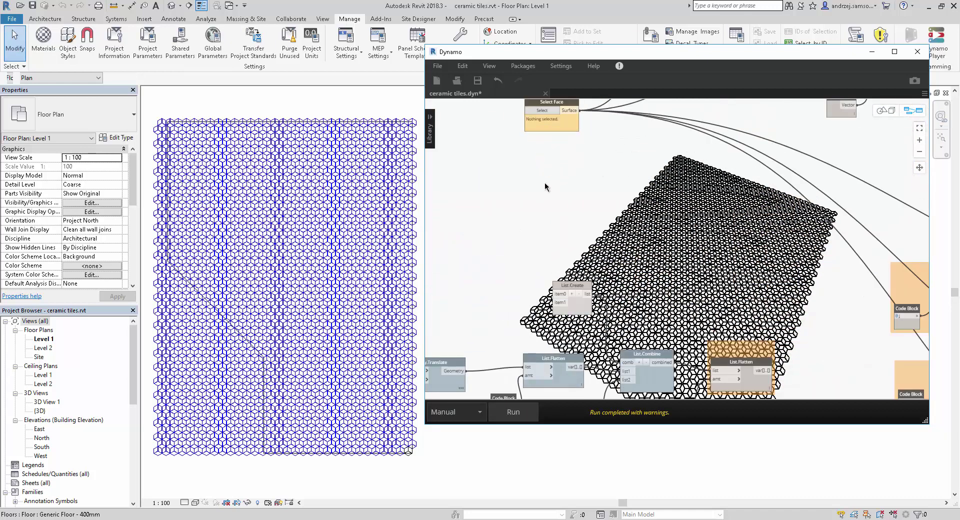
left_click(171, 6)
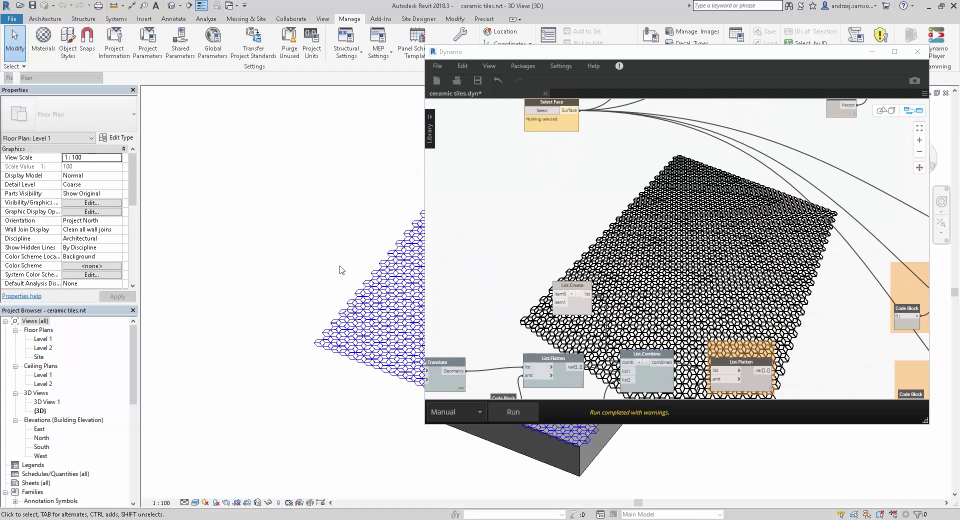
scroll(204, 321, "up", 2)
scroll(203, 321, "up", 1)
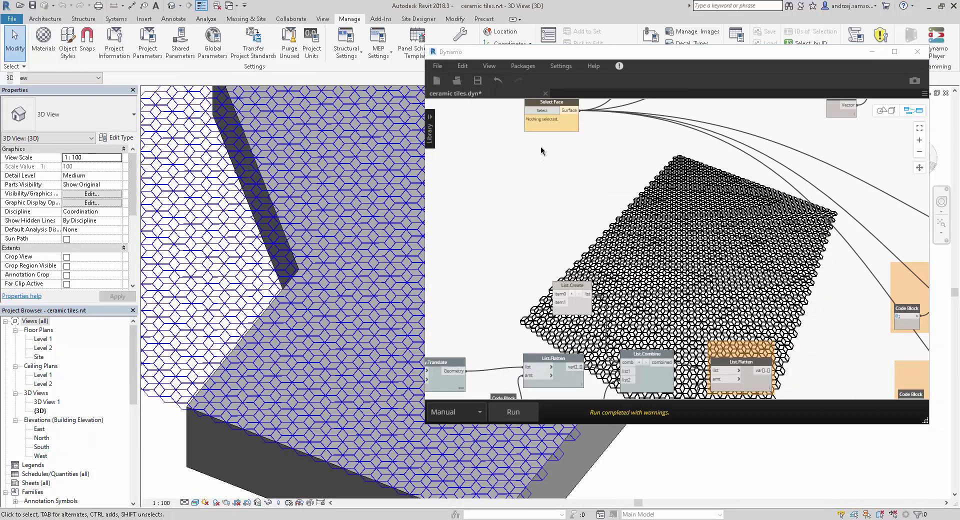
scroll(561, 263, "up", 2)
scroll(563, 252, "up", 2)
scroll(563, 252, "up", 3)
Reference the floor slab's top face with the Select Face node.
left_click(570, 234)
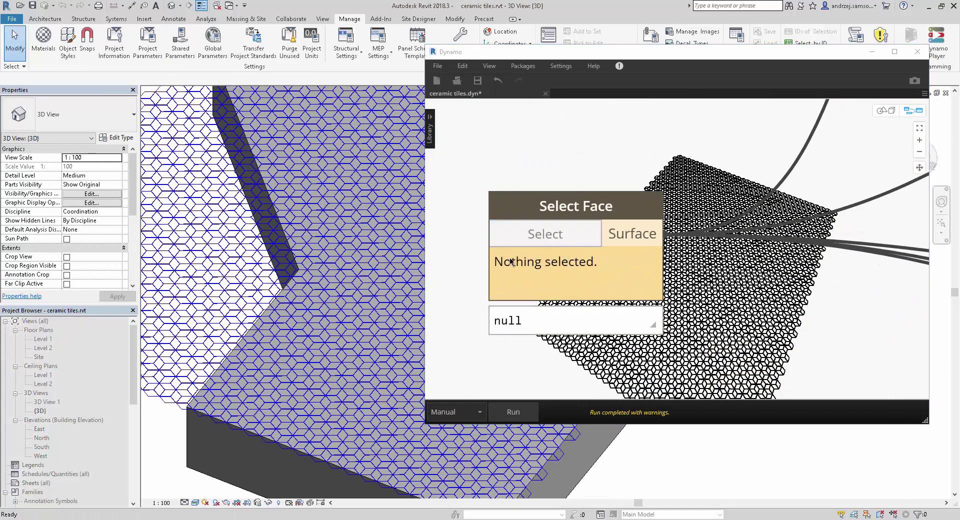
left_click(274, 343)
scroll(571, 190, "down", 2)
scroll(570, 190, "down", 2)
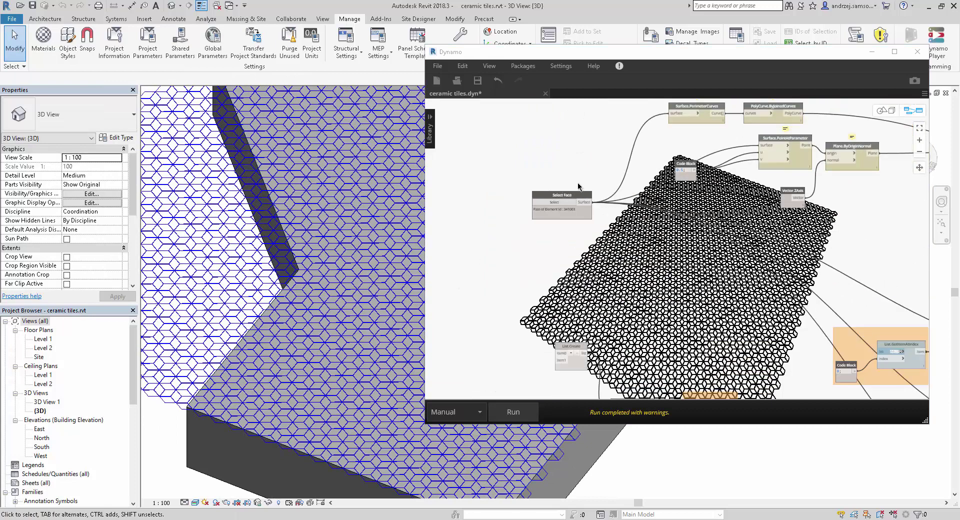
scroll(571, 190, "down", 2)
scroll(570, 190, "down", 1)
Wire List.Flatten's output into the top, middle and bottom List.GetItemAtIndex nodes.
middle_click_drag(614, 144, 565, 91)
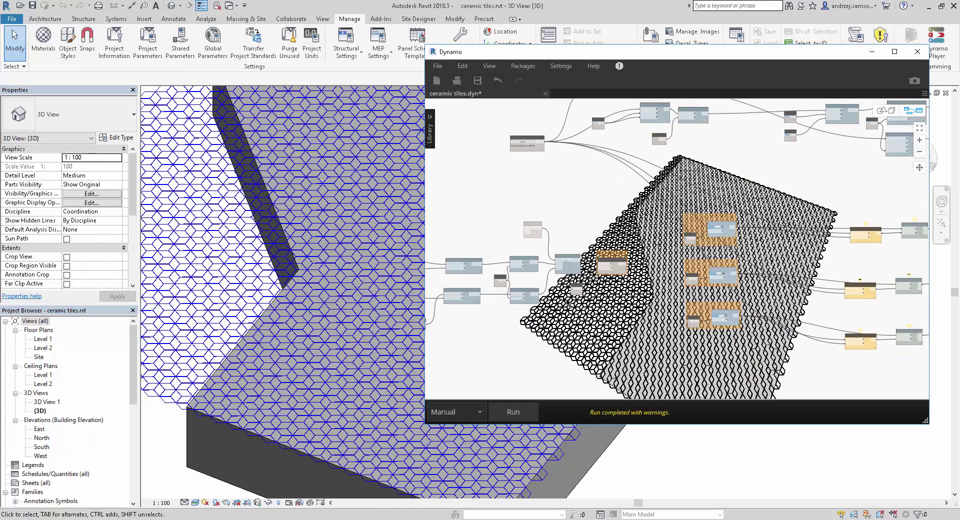
scroll(626, 297, "up", 1)
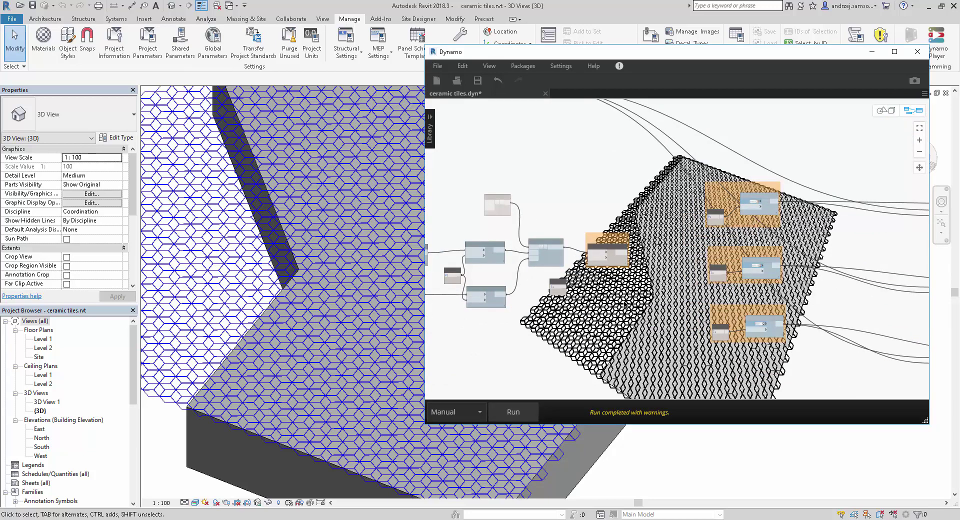
scroll(682, 260, "down", 3)
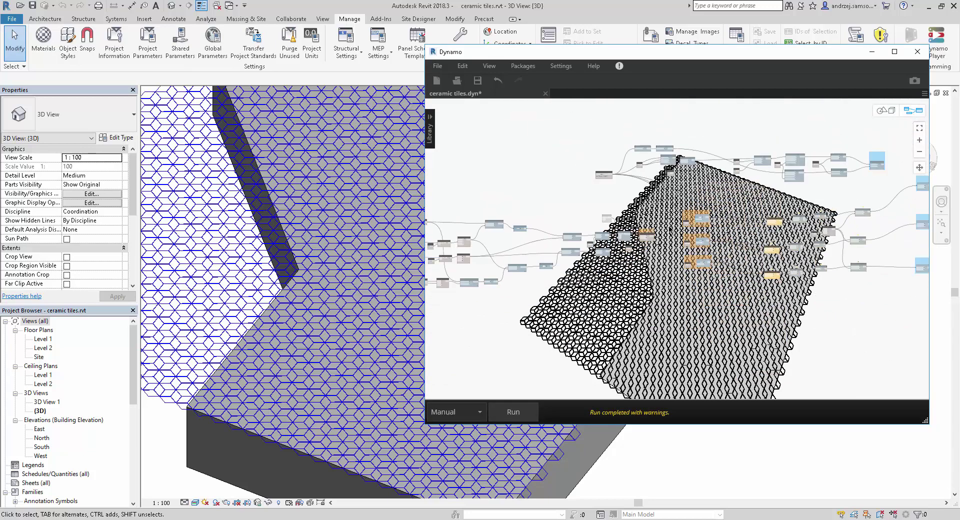
scroll(679, 163, "up", 1)
scroll(645, 240, "up", 2)
scroll(645, 240, "up", 1)
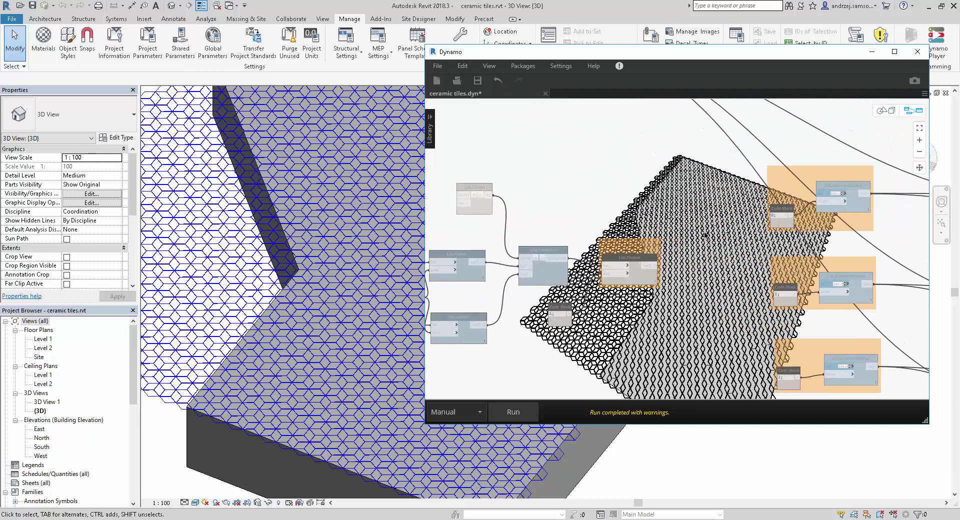
scroll(645, 240, "up", 1)
scroll(518, 187, "up", 1)
scroll(518, 187, "up", 1)
middle_click_drag(518, 188, 623, 176)
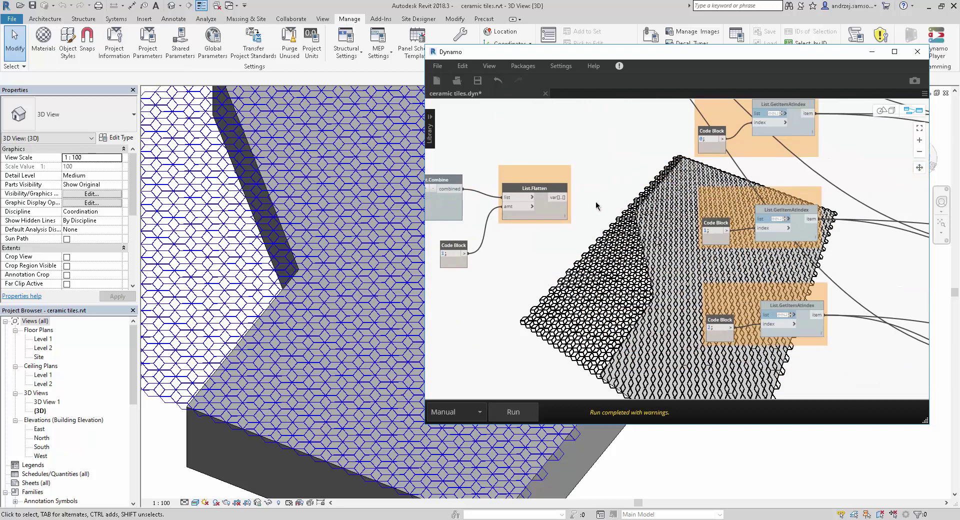
left_click(756, 113)
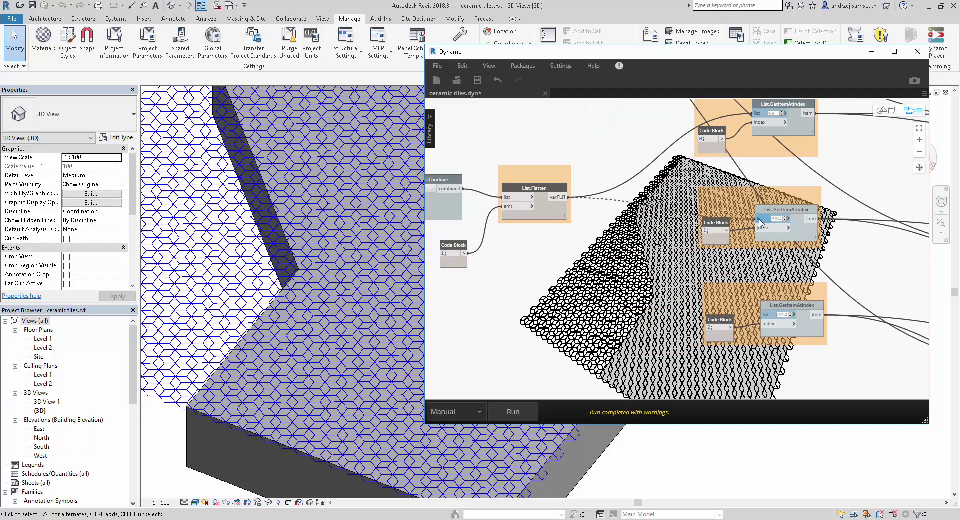
left_click(761, 222)
left_click(783, 313)
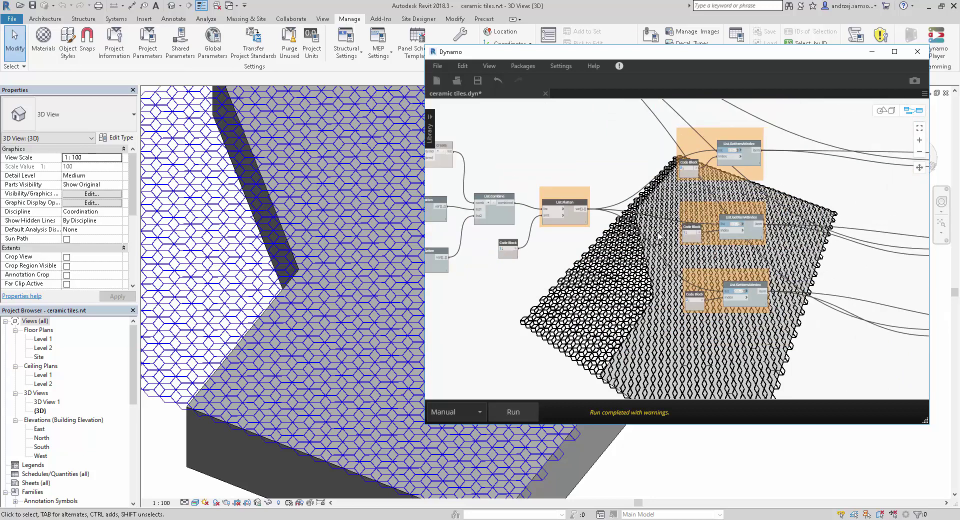
Bring up the List.Flatten node's options menu to change its preview.
scroll(739, 230, "down", 4)
scroll(740, 230, "down", 5)
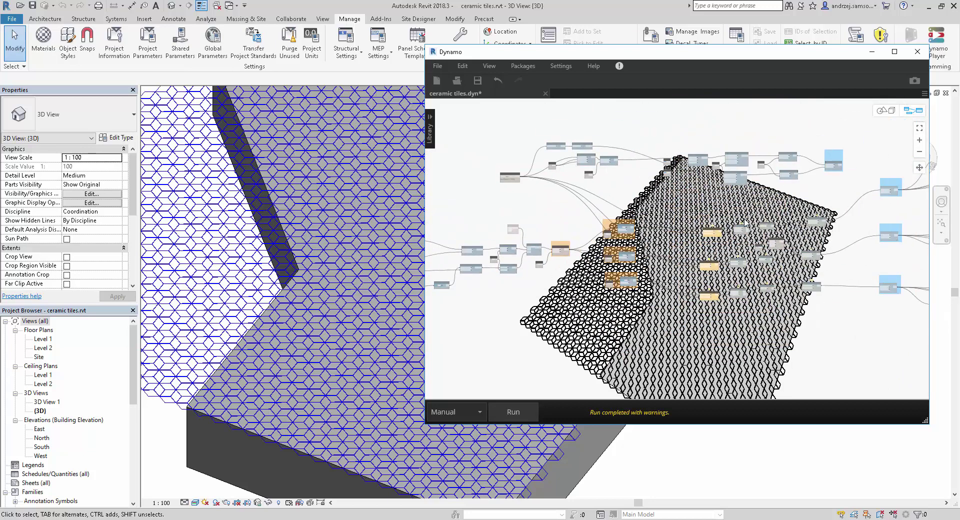
scroll(575, 254, "up", 3)
scroll(572, 256, "up", 3)
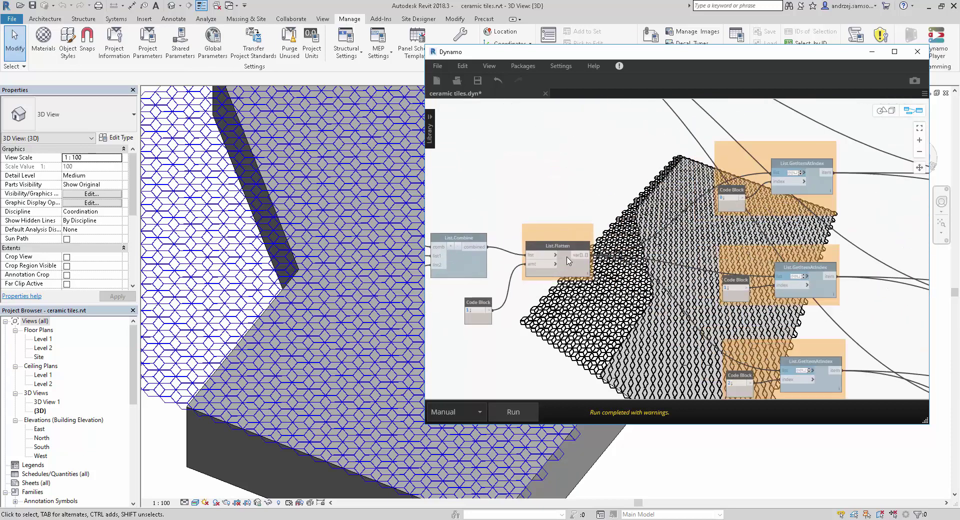
scroll(569, 260, "up", 2)
right_click(566, 264)
Hide the List.Flatten geometry preview and rerun the graph to rebuild the tiles.
left_click(596, 339)
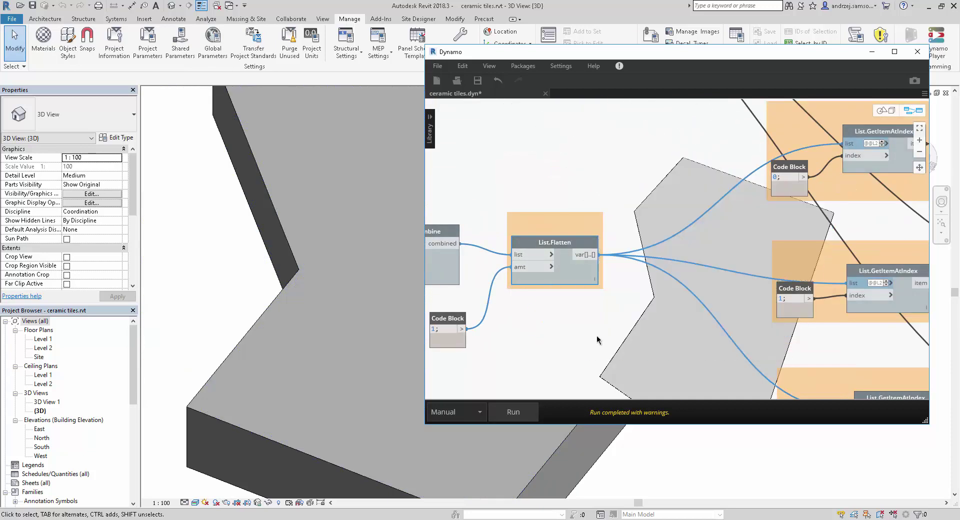
scroll(579, 312, "down", 3)
scroll(699, 301, "down", 3)
middle_click_drag(699, 301, 645, 283)
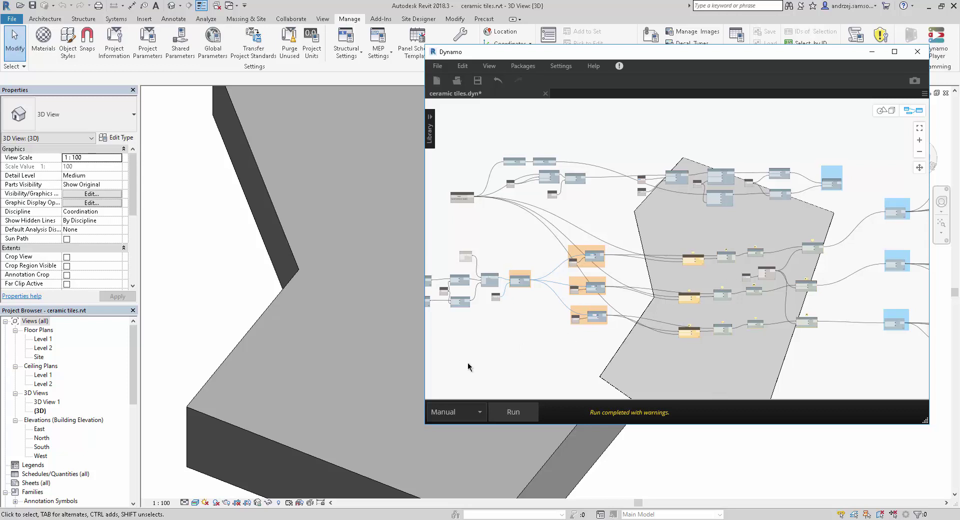
left_click(507, 421)
Turn on geometry preview for the top, middle and lower Curve.ExtrudeAsSolid nodes.
scroll(845, 262, "up", 2)
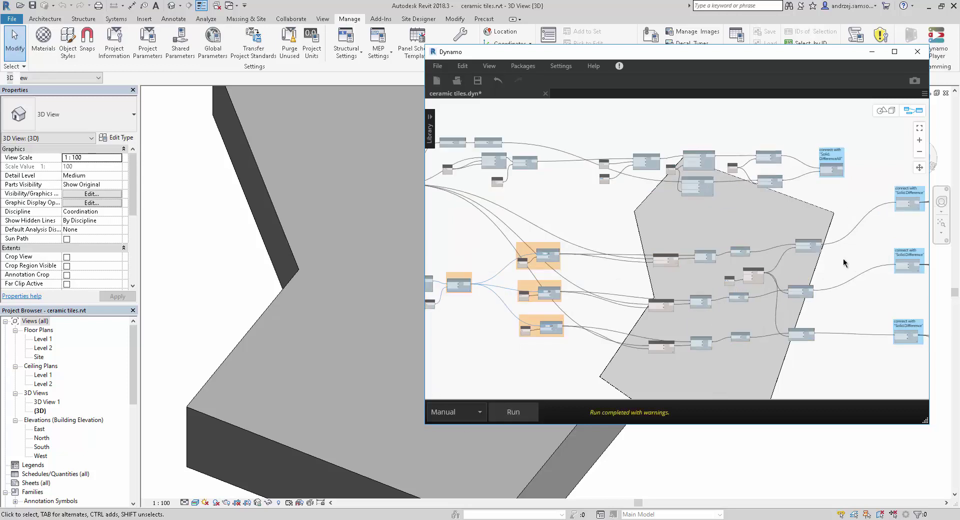
scroll(845, 263, "up", 1)
scroll(790, 205, "up", 1)
scroll(788, 204, "up", 2)
right_click(745, 191)
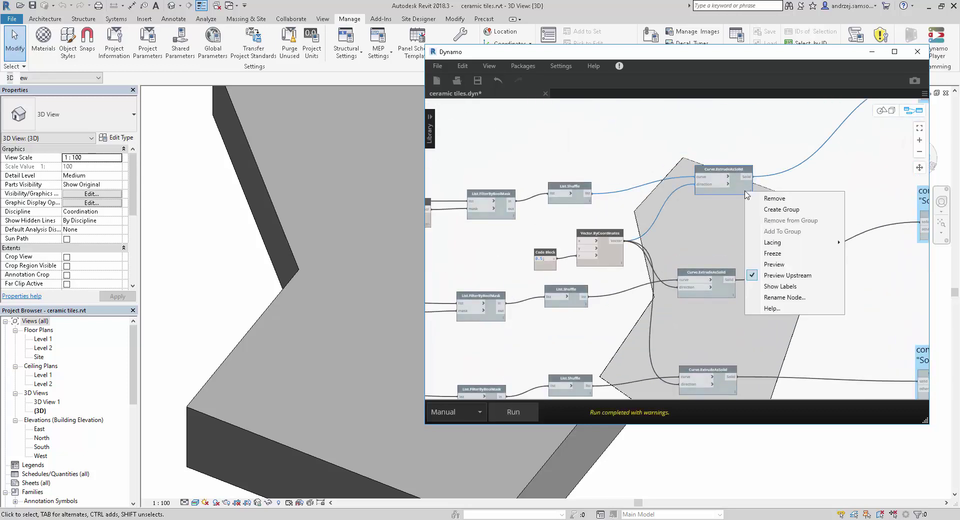
left_click(775, 264)
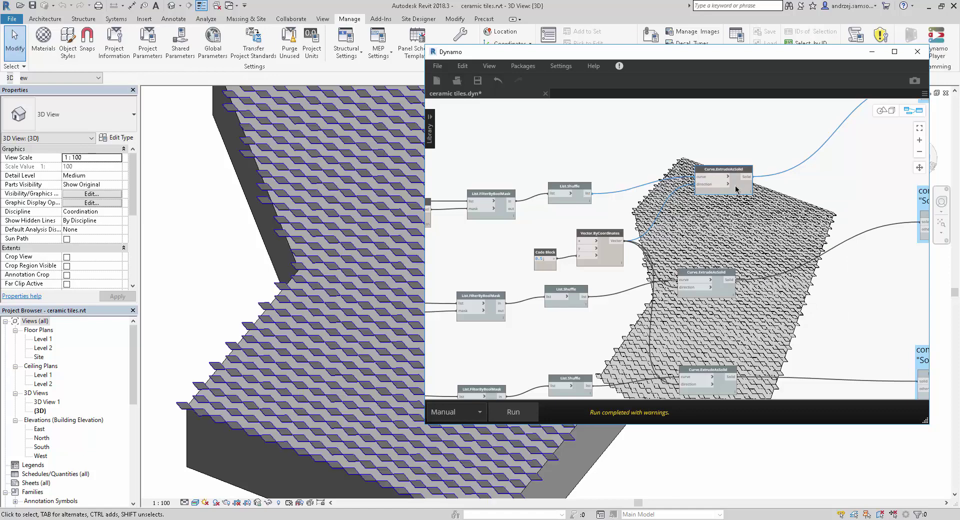
right_click(725, 289)
left_click(755, 360)
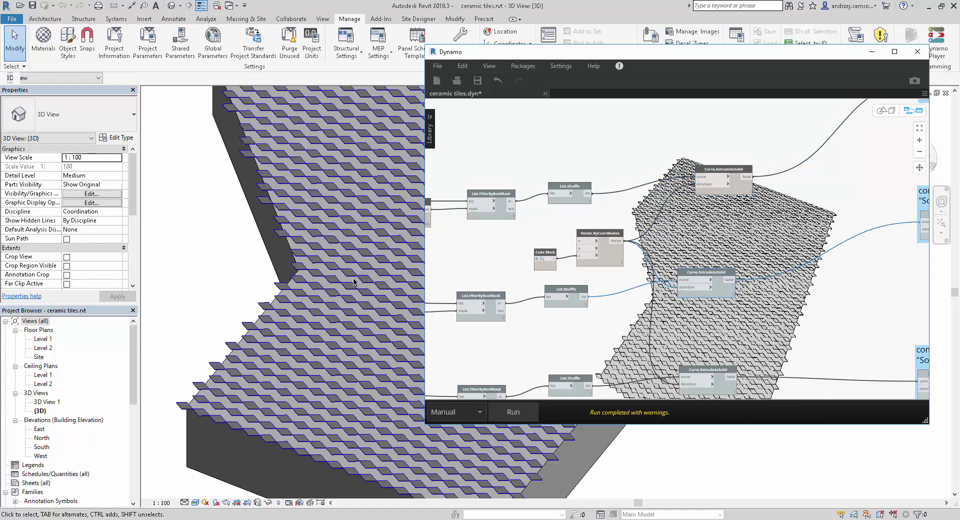
middle_click_drag(726, 393, 721, 327)
right_click(722, 328)
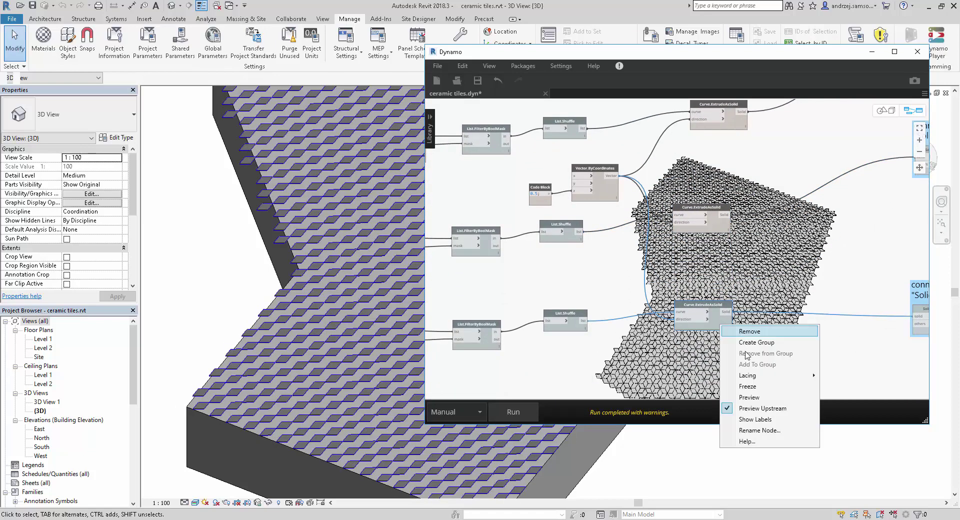
left_click(750, 398)
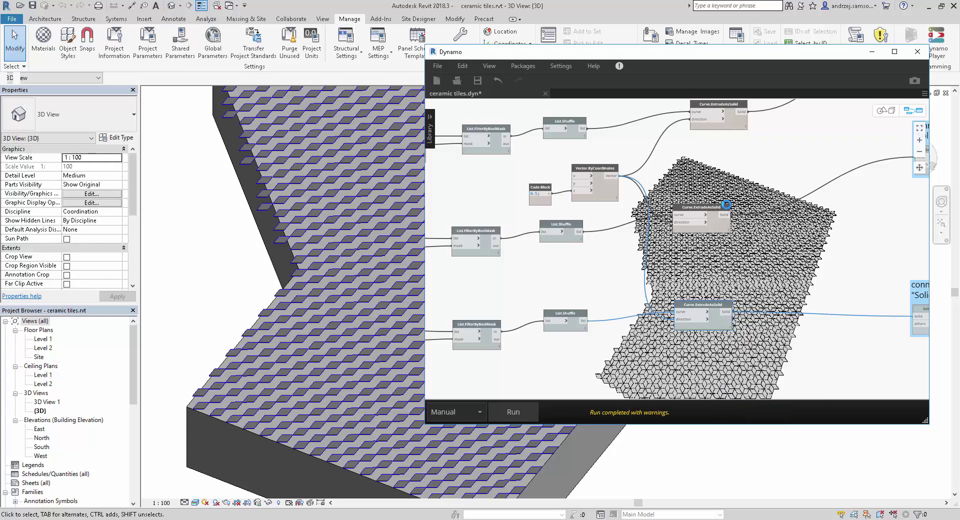
Change the Select Face node's preview option to show the complete tile pattern.
scroll(567, 177, "down", 1)
scroll(566, 176, "down", 1)
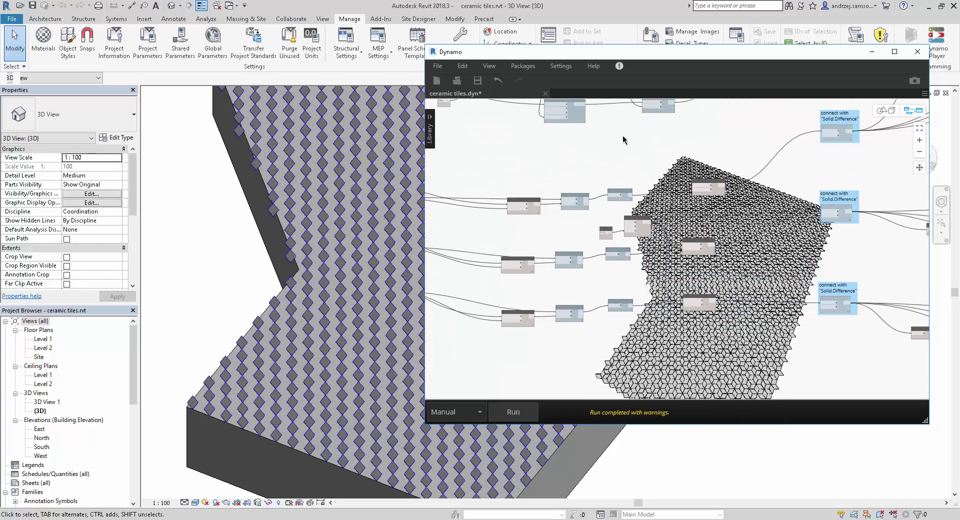
scroll(567, 177, "down", 1)
scroll(566, 177, "down", 1)
scroll(622, 178, "up", 1)
scroll(579, 179, "up", 1)
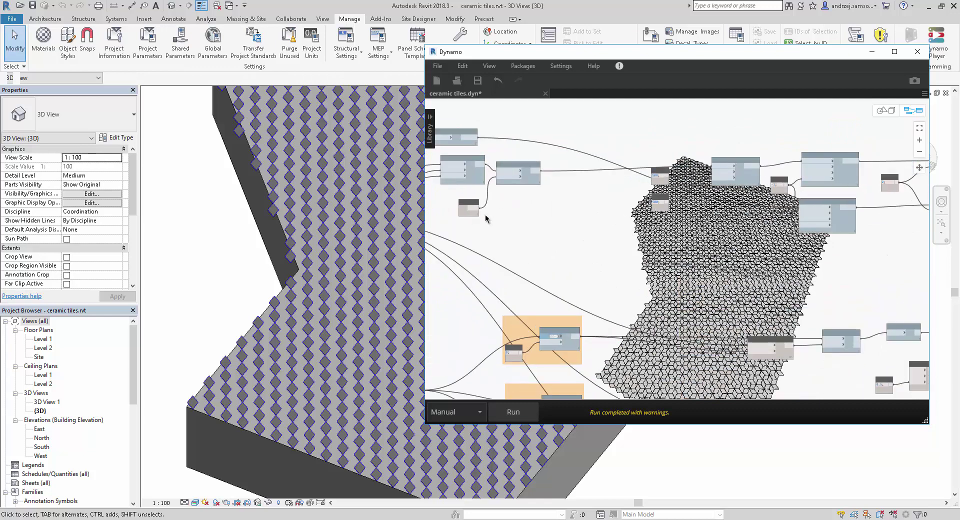
scroll(479, 220, "up", 1)
scroll(590, 217, "up", 1)
scroll(532, 230, "up", 1)
right_click(525, 221)
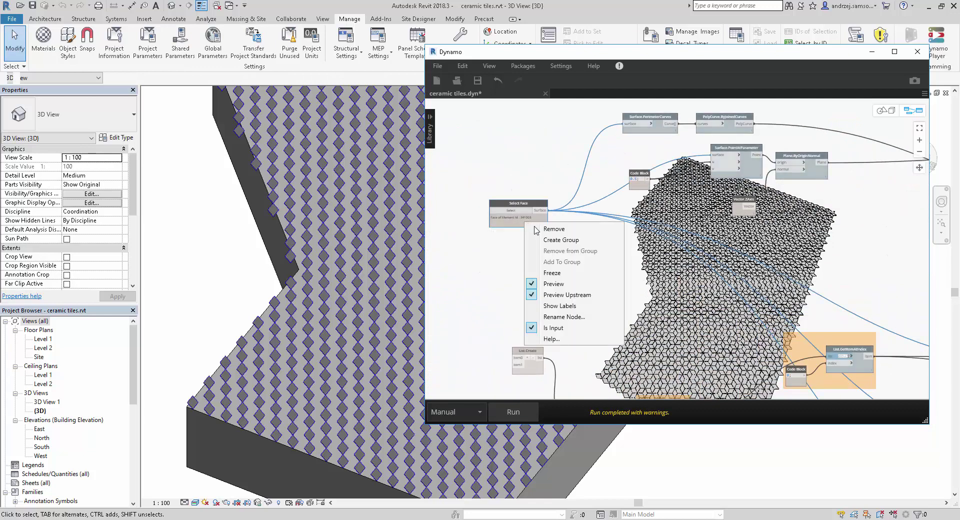
left_click(542, 295)
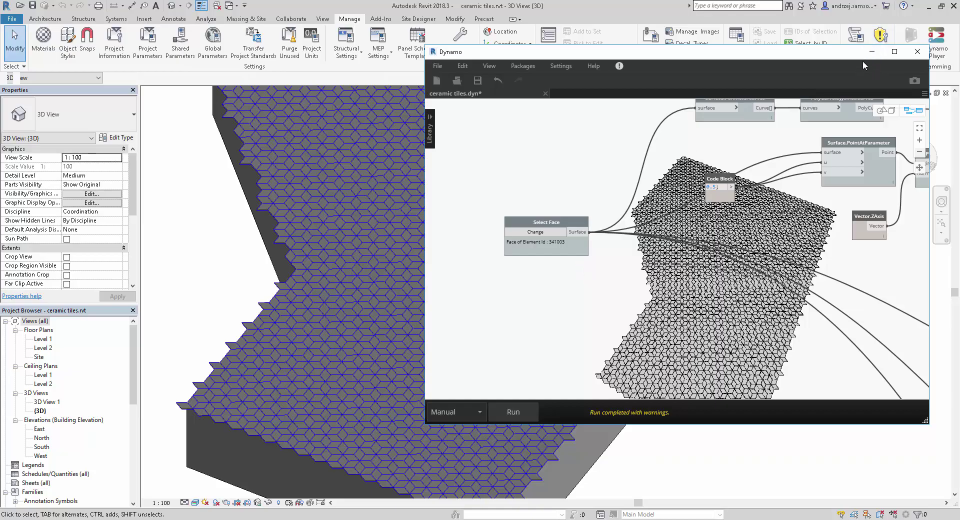
left_click(872, 52)
mouse_move(622, 217)
middle_mouse_down("shift")
mouse_move(616, 285)
mouse_move(503, 283)
middle_mouse_up("shift")
scroll(464, 374, "up", 3)
scroll(465, 381, "up", 3)
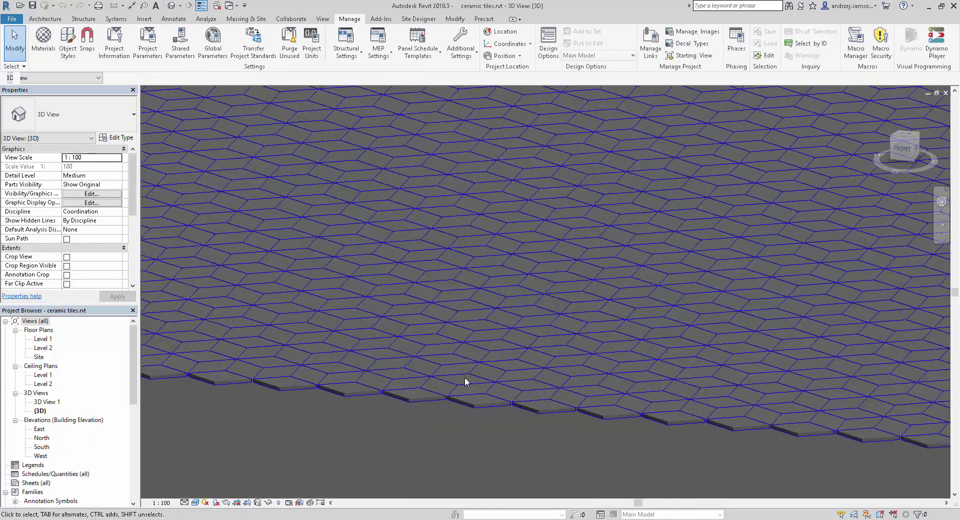
mouse_move(481, 405)
middle_mouse_down("shift")
mouse_move(497, 345)
mouse_move(409, 322)
mouse_move(397, 292)
middle_mouse_up("shift")
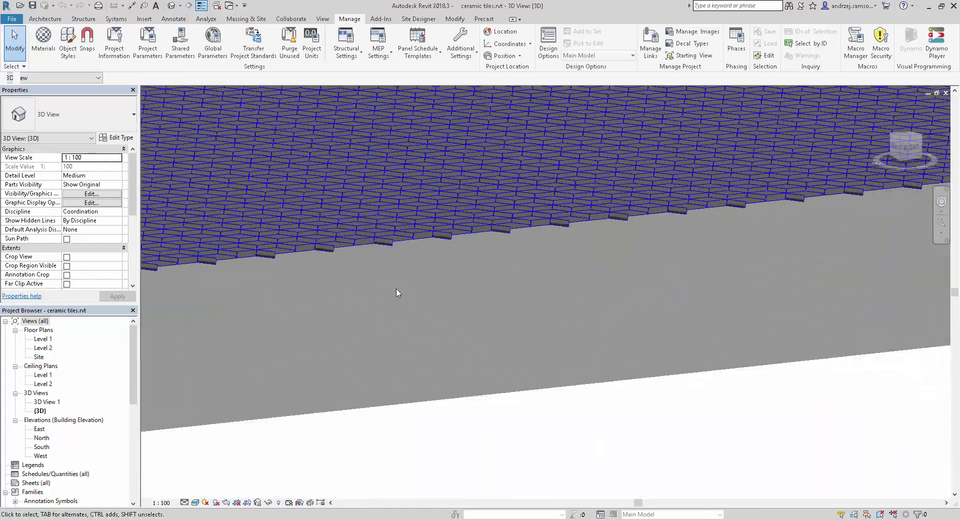
scroll(397, 292, "down", 5)
mouse_move(441, 272)
middle_mouse_down("shift")
mouse_move(490, 336)
mouse_move(487, 403)
middle_mouse_up("shift")
left_click(252, 487)
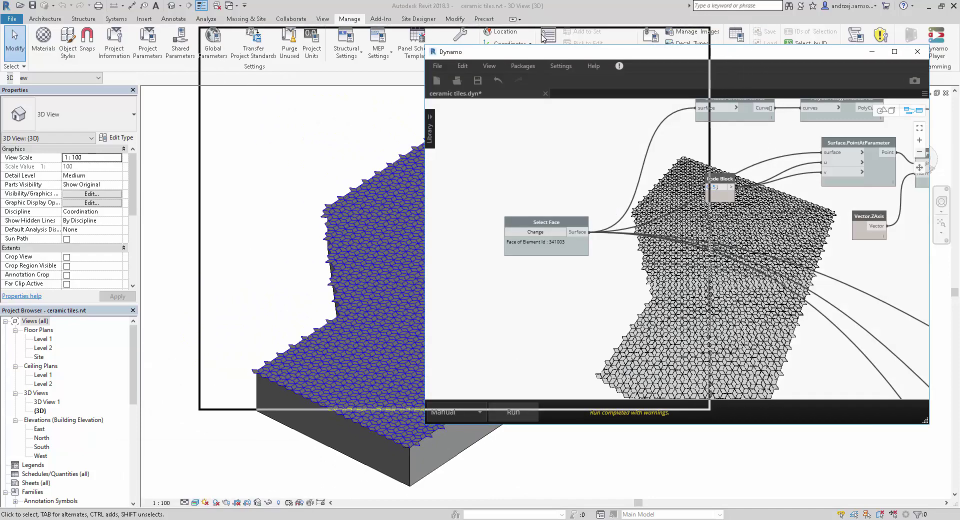
left_click_drag(763, 52, 541, 34)
Maximize Dynamo and inspect the geometry of two nodes in the graph.
left_click(672, 34)
scroll(627, 141, "down", 3)
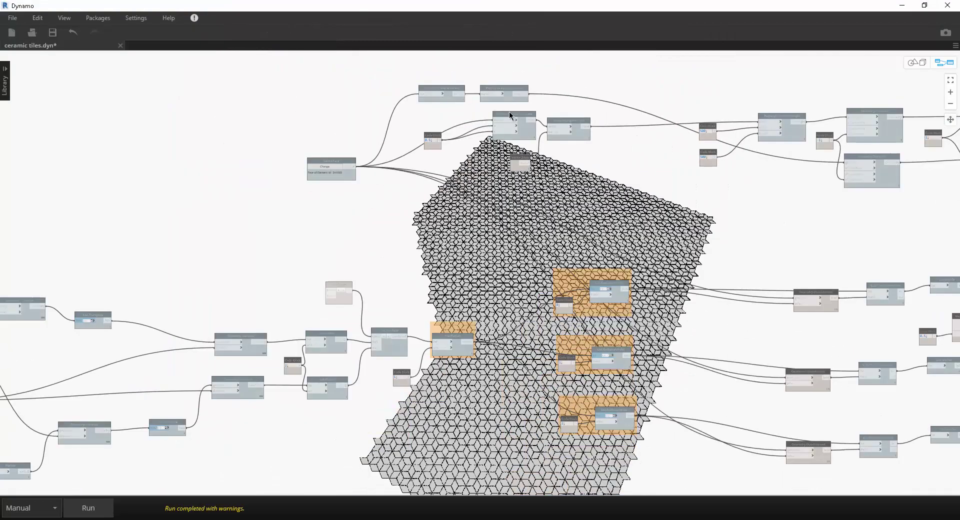
scroll(544, 214, "up", 2)
scroll(544, 214, "up", 2)
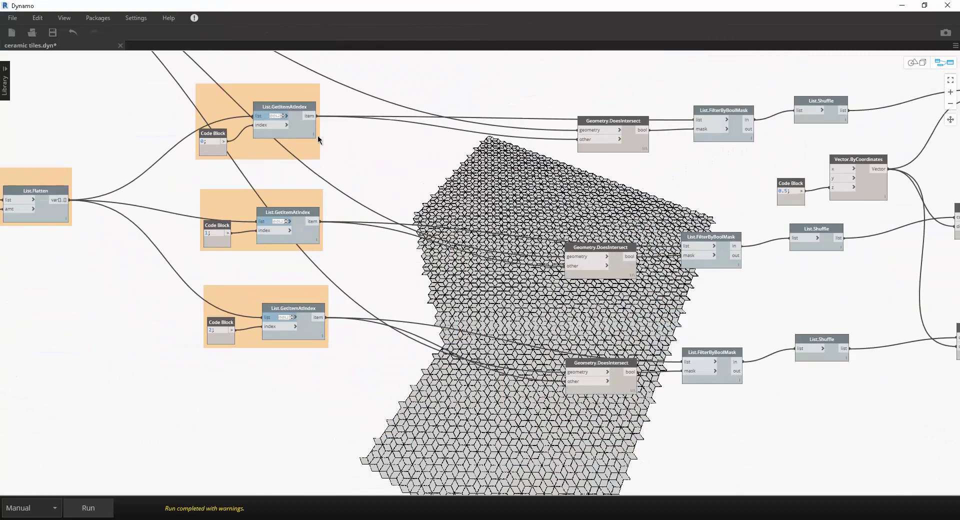
middle_click_drag(733, 150, 298, 156)
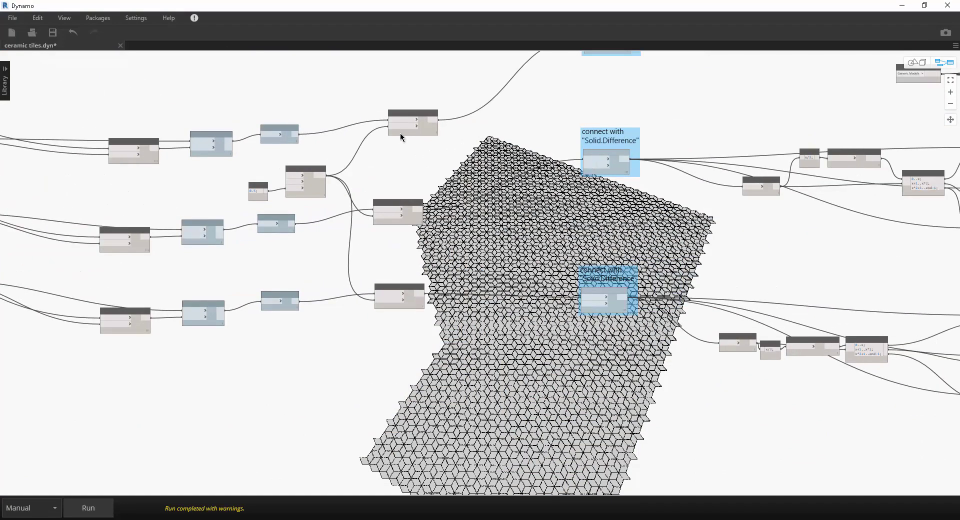
left_click(429, 129)
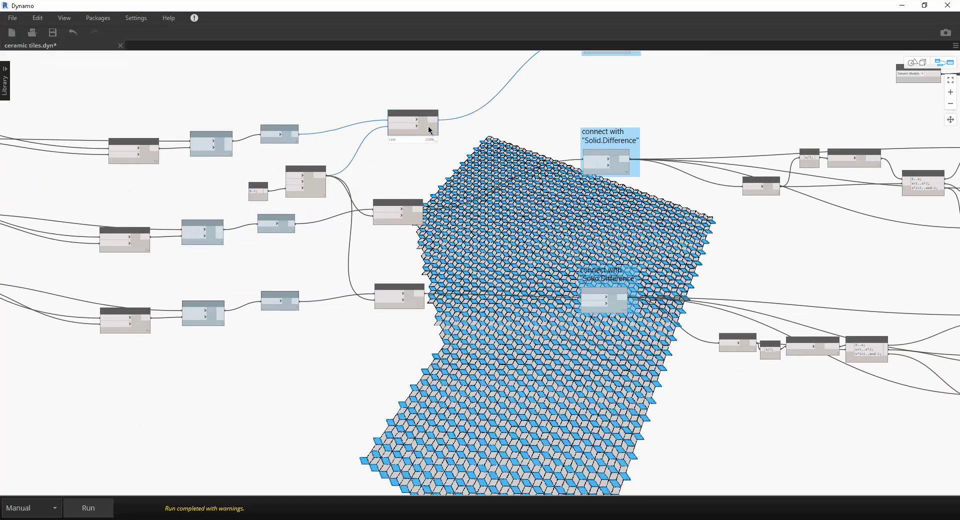
left_click(411, 221)
middle_click_drag(445, 229, 354, 324)
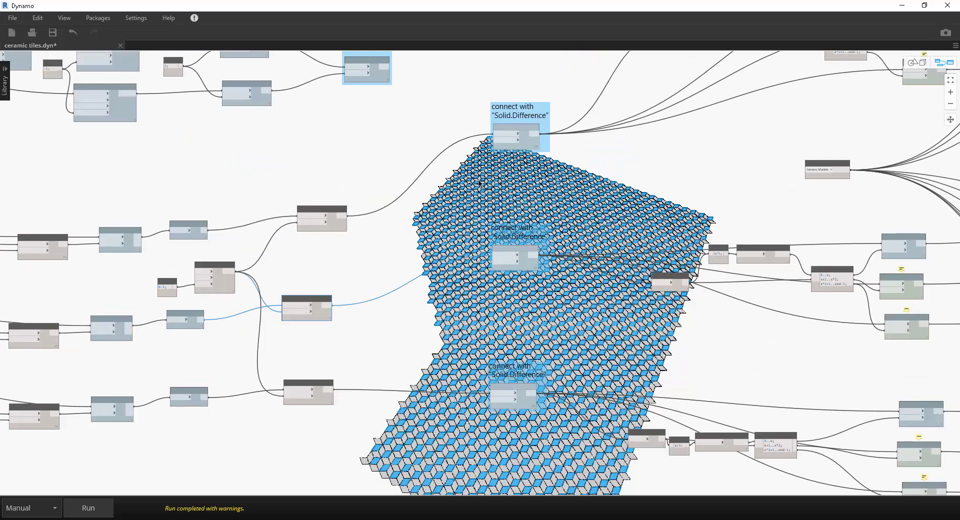
scroll(398, 67, "up", 2)
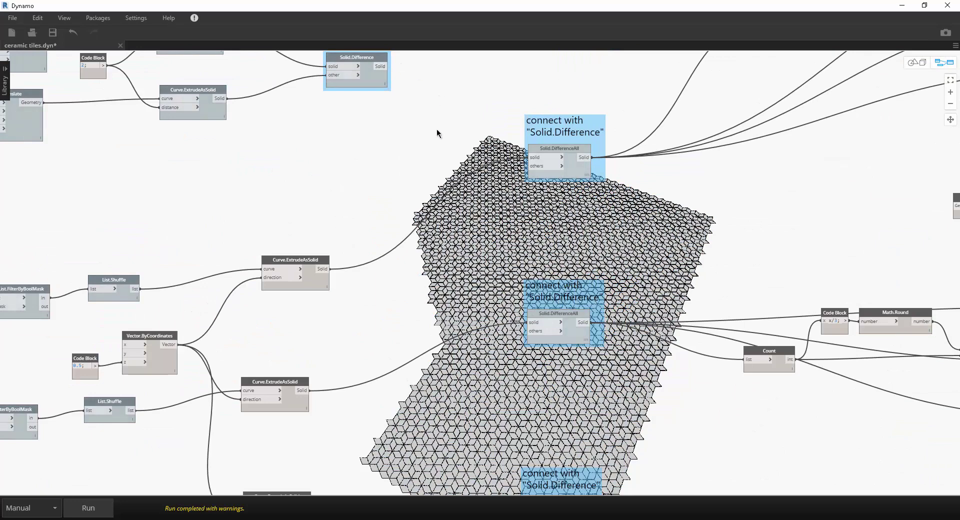
scroll(386, 117, "up", 1)
Connect Solid.Difference's result to the 'others' input of both Solid.DifferenceAll nodes.
left_click(540, 237)
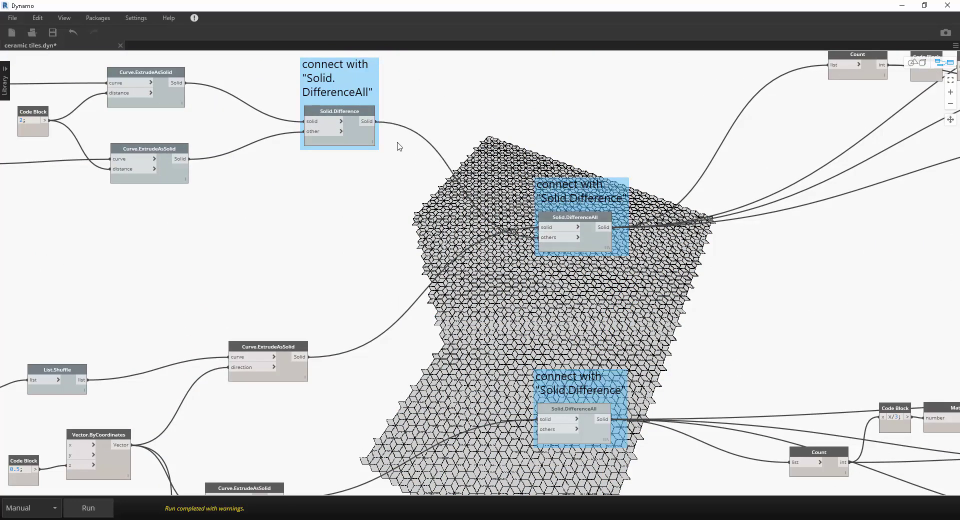
left_click(559, 433)
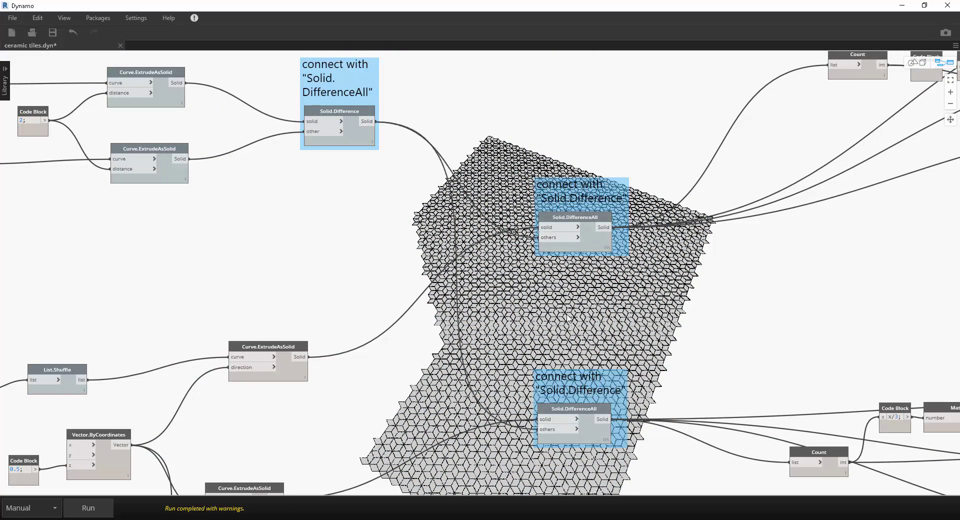
middle_click_drag(559, 433, 377, 128)
middle_click_drag(329, 64, 340, 106)
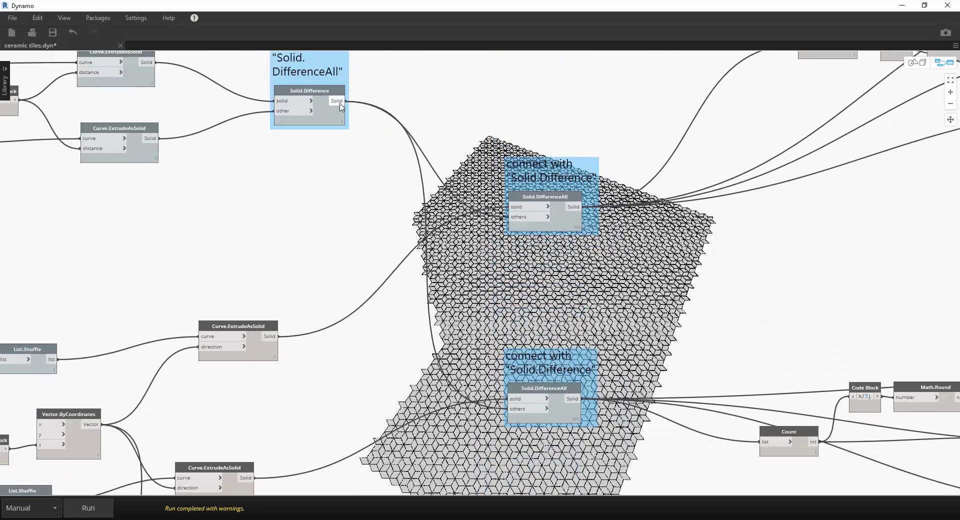
mouse_move(502, 287)
middle_mouse_down()
mouse_move(447, 155)
mouse_move(439, 56)
middle_mouse_up()
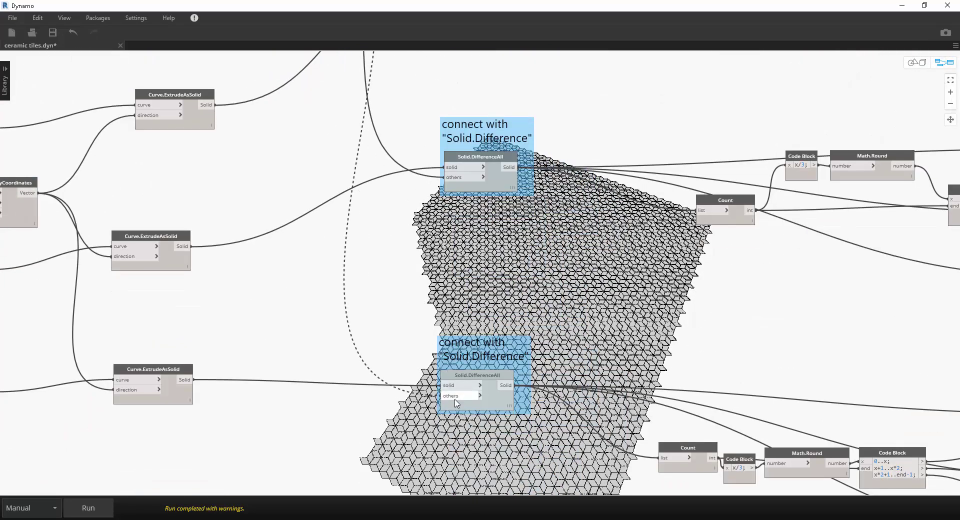
Restore the Dynamo window to sit beside the Revit {3D} view.
scroll(568, 221, "down", 2)
scroll(650, 190, "down", 2)
scroll(580, 174, "down", 2)
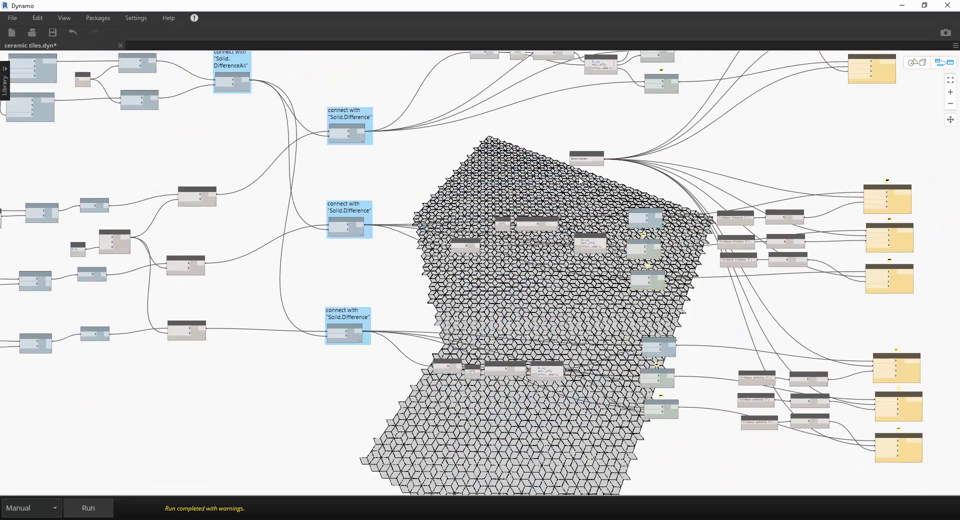
scroll(580, 174, "down", 2)
scroll(580, 174, "up", 2)
scroll(559, 150, "up", 2)
scroll(525, 115, "up", 2)
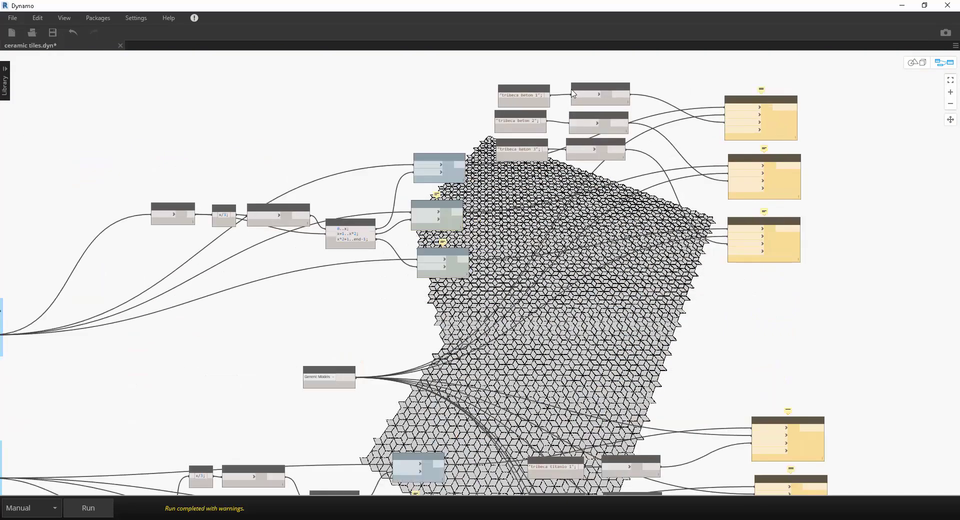
scroll(504, 95, "up", 1)
scroll(504, 95, "down", 1)
scroll(549, 99, "down", 2)
scroll(625, 105, "down", 2)
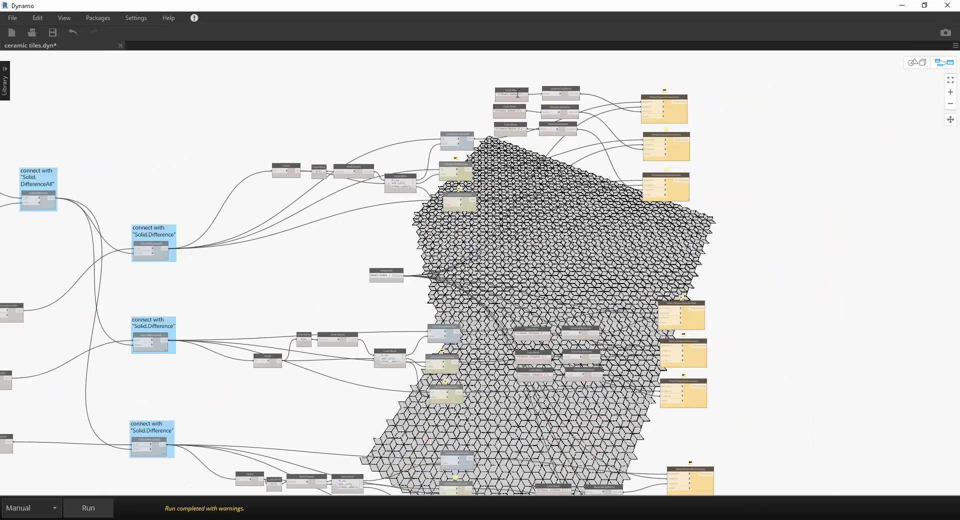
scroll(680, 109, "down", 2)
double_click(225, 5)
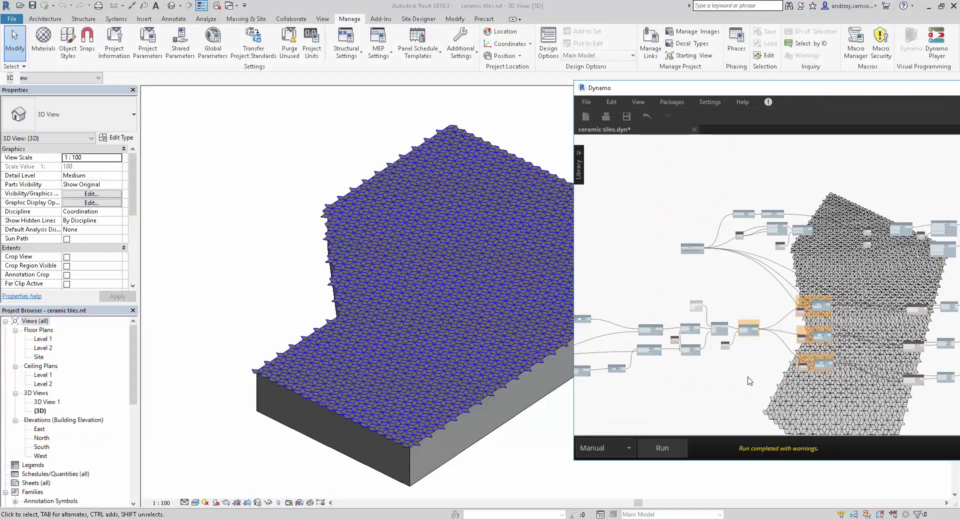
Run the graph and turn off Dynamo's background geometry preview in Revit.
left_click(658, 448)
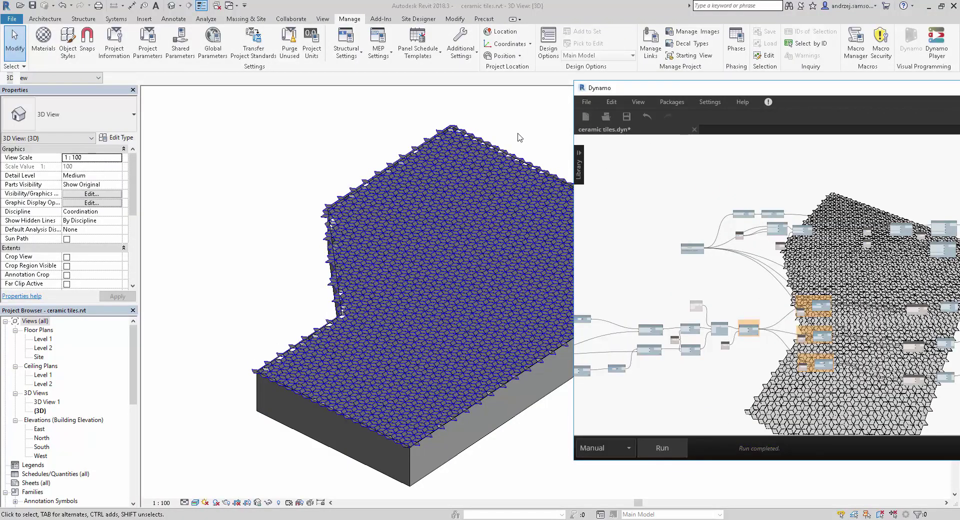
left_click_drag(630, 93, 485, 86)
left_click(450, 84)
mouse_move(483, 145)
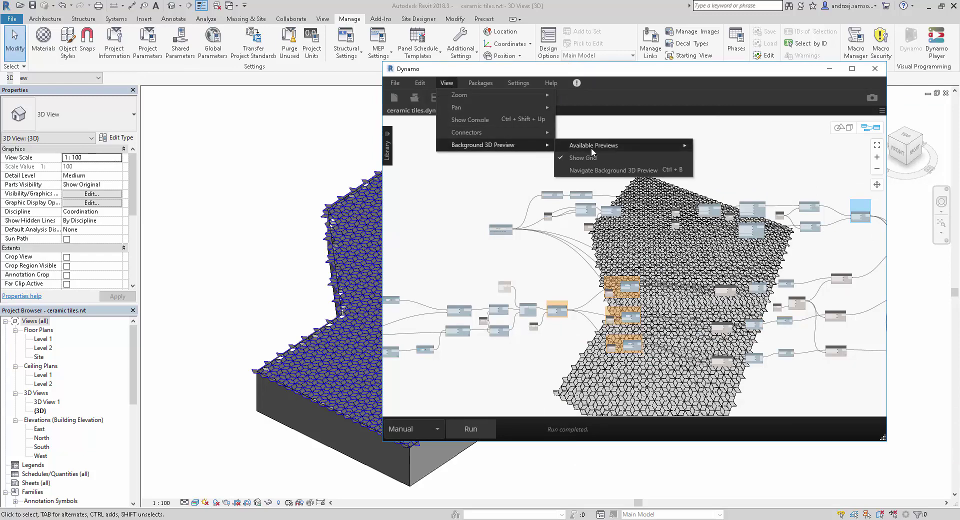
mouse_move(593, 146)
left_click(730, 159)
left_click(729, 162)
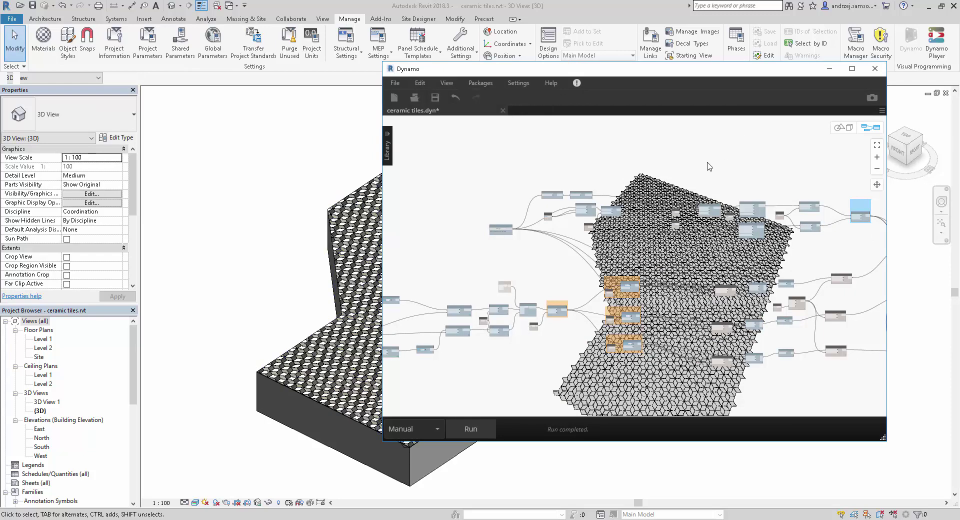
left_click(832, 74)
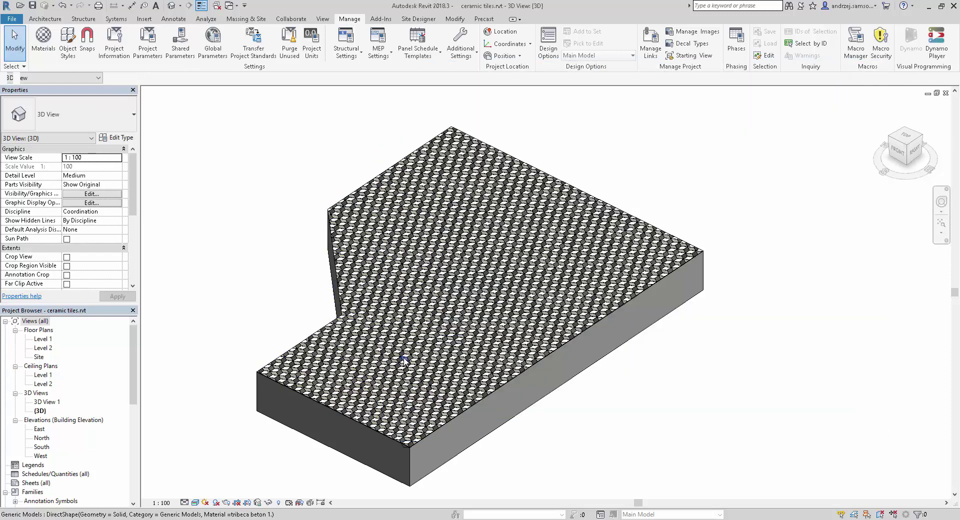
scroll(386, 322, "up", 3)
scroll(387, 323, "up", 2)
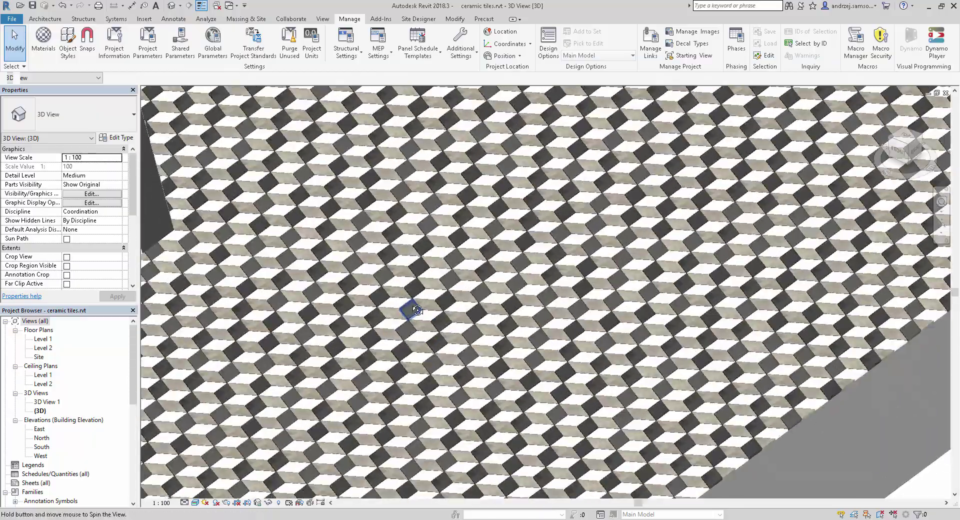
middle_click_drag(386, 323, 489, 262, "shift")
scroll(477, 275, "up", 3)
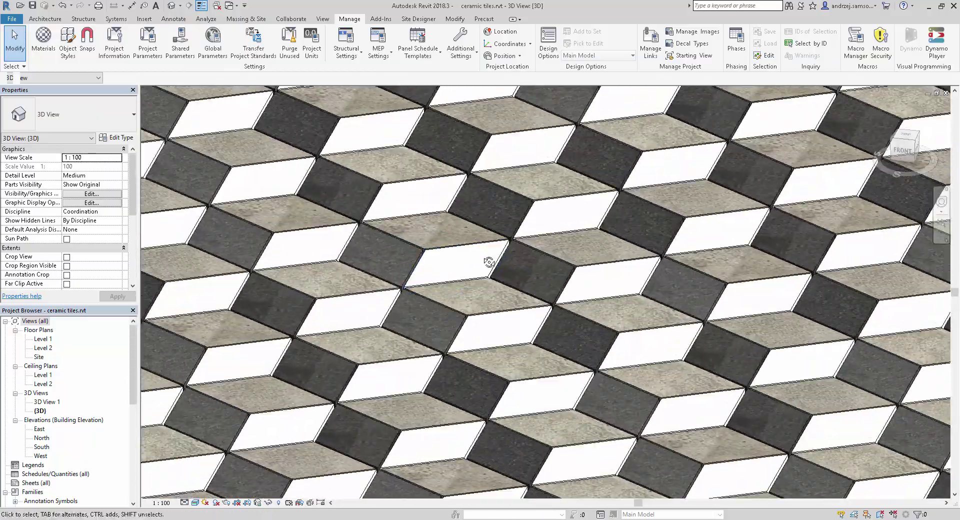
scroll(500, 280, "up", 2)
scroll(517, 304, "up", 2)
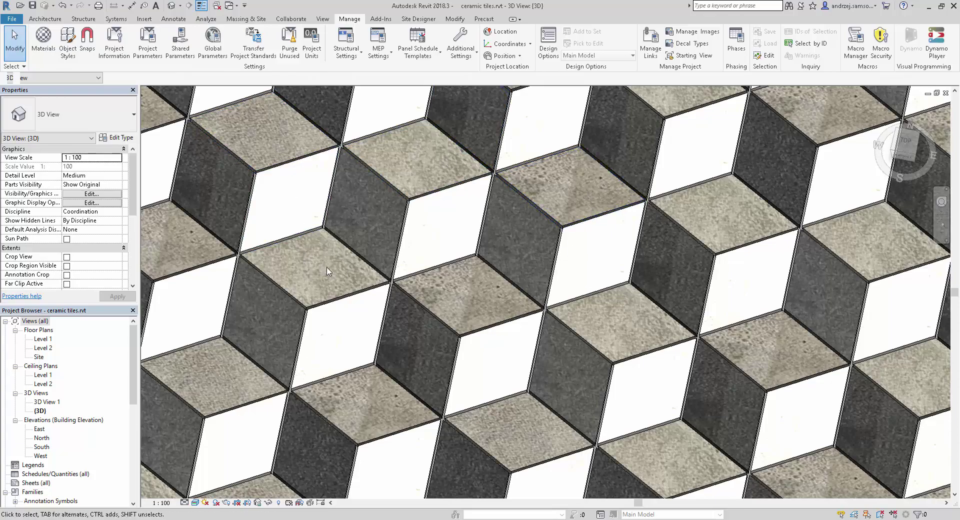
scroll(327, 272, "down", 2)
scroll(350, 259, "down", 2)
mouse_move(367, 253)
middle_mouse_down()
mouse_move(375, 311)
mouse_move(439, 371)
middle_mouse_up()
scroll(375, 311, "down", 2)
scroll(380, 313, "down", 2)
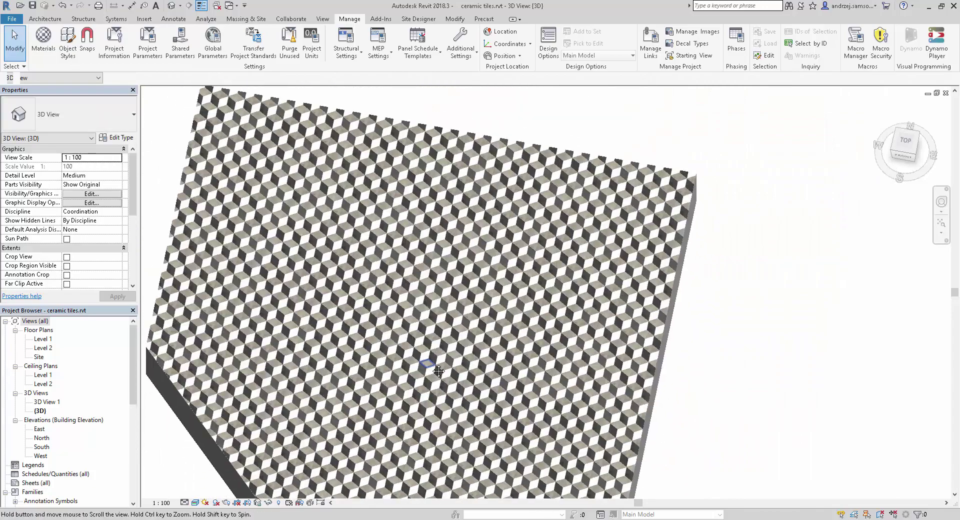